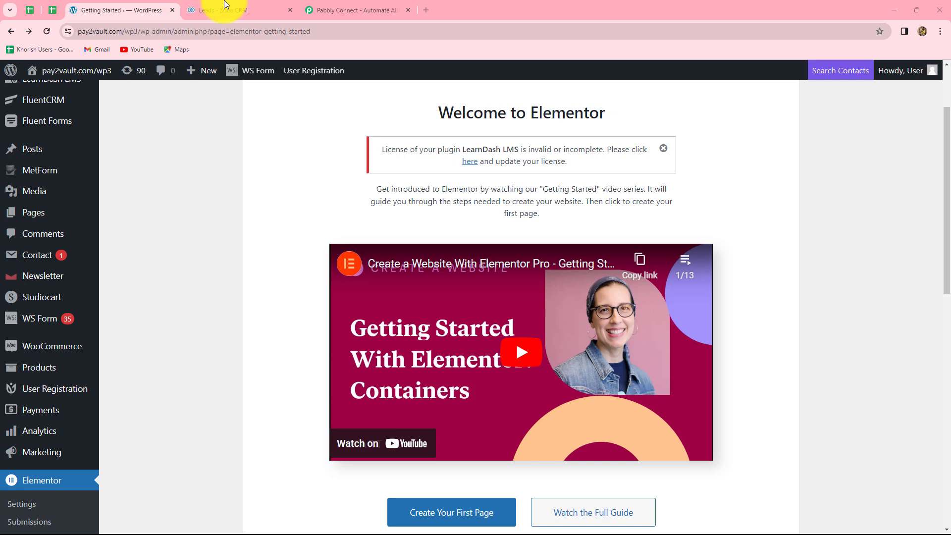
# Step: Compare the WordPress Elementor page with the Zoho CRM leads list, then go to Pabbly Connect
pyautogui.click(243, 9)
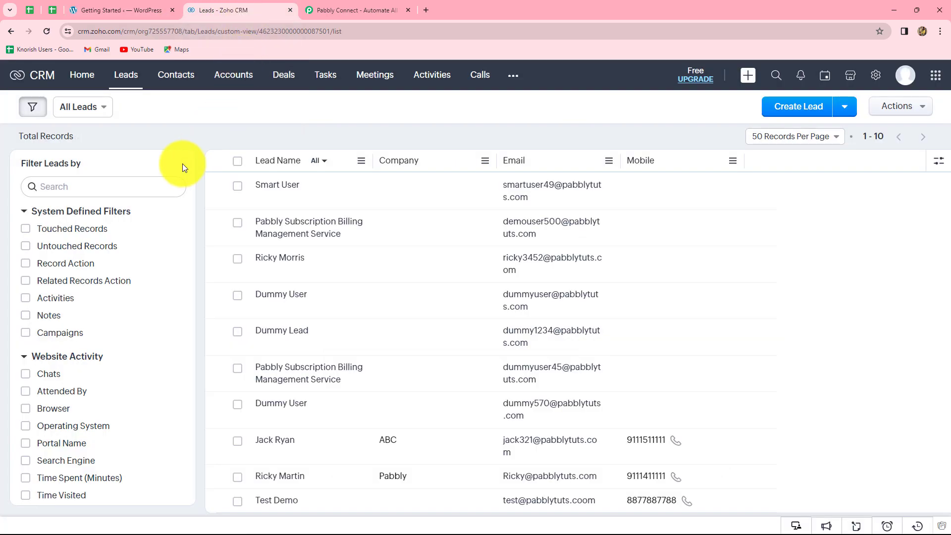
pyautogui.click(120, 7)
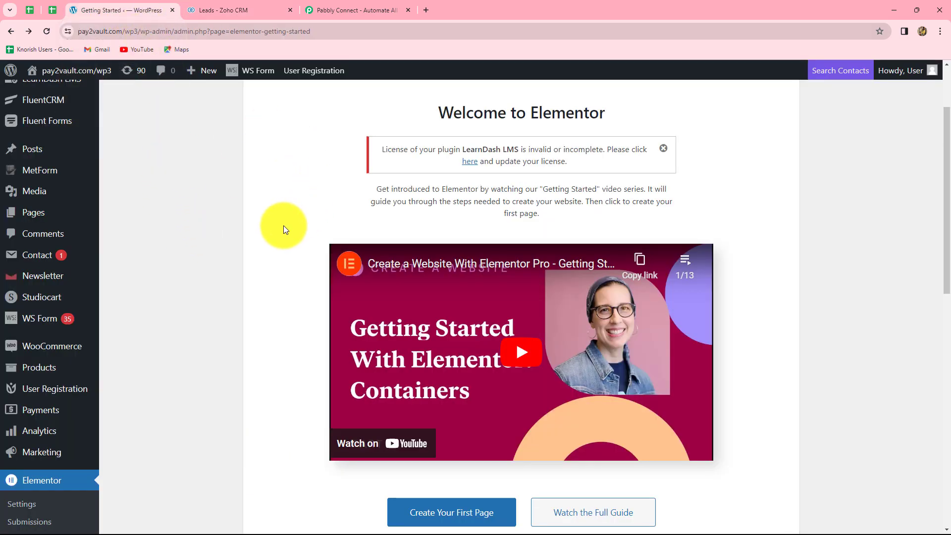
pyautogui.click(221, 6)
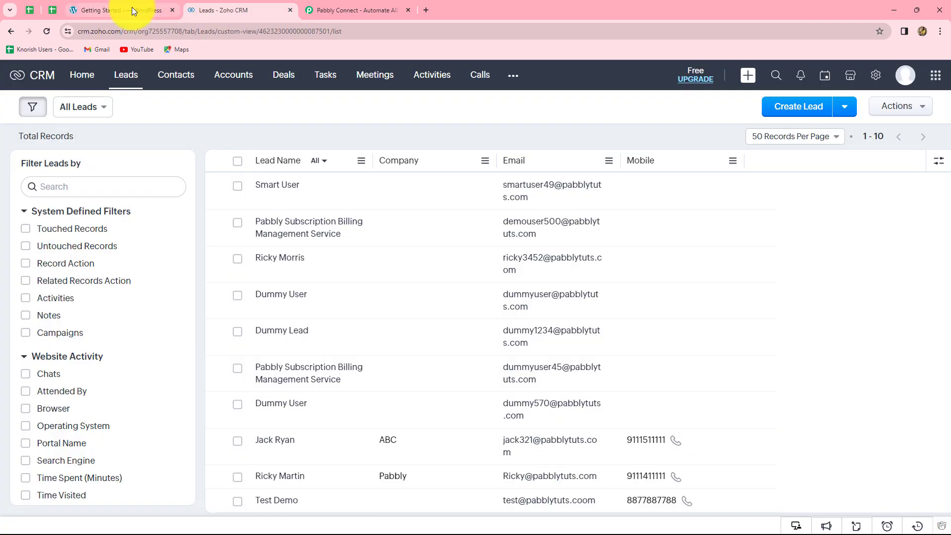
pyautogui.click(132, 7)
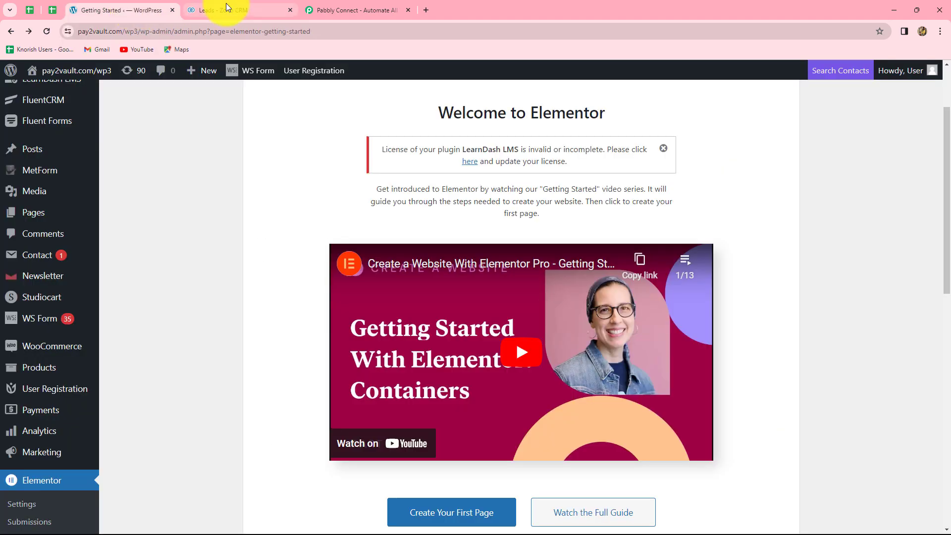
pyautogui.click(226, 6)
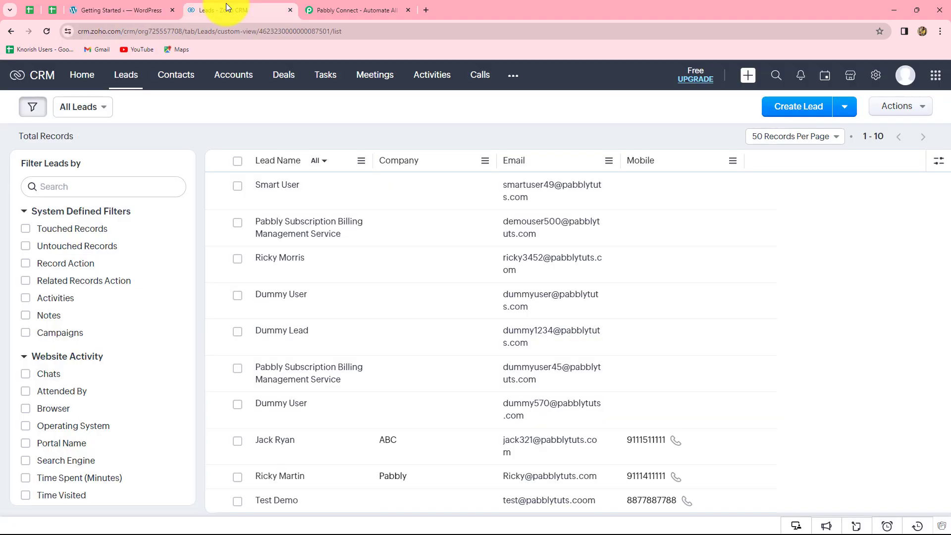
pyautogui.click(356, 7)
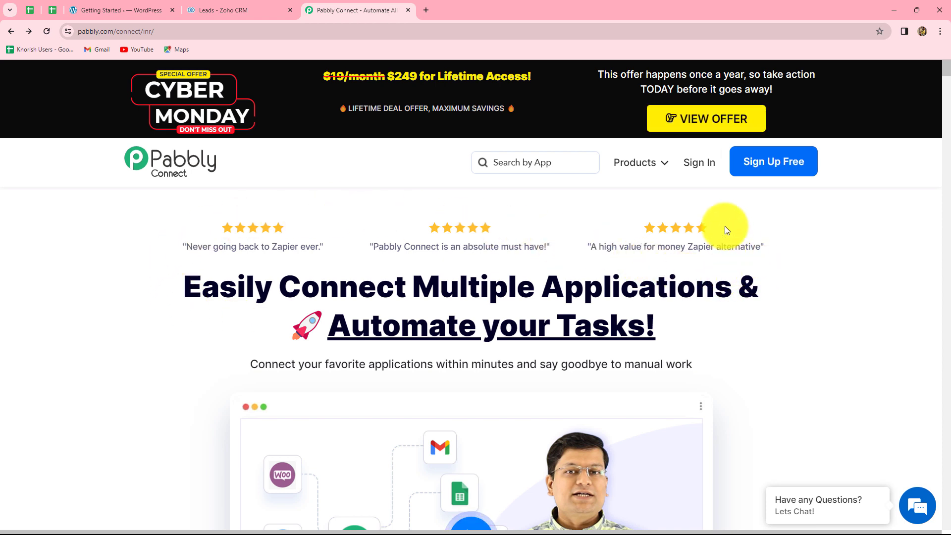
# Step: Sign in to Pabbly and open Pabbly Connect from the All Apps page
pyautogui.click(700, 164)
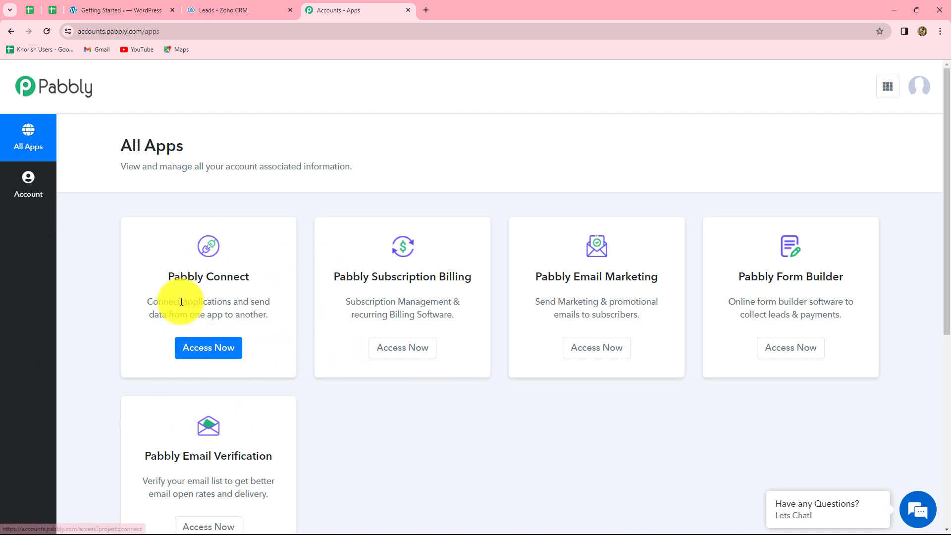
pyautogui.click(188, 352)
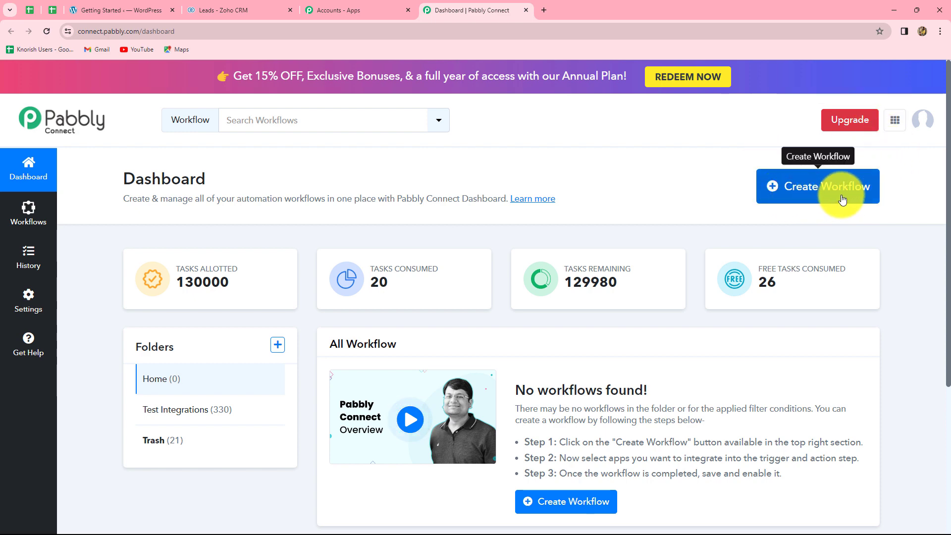
pyautogui.click(842, 200)
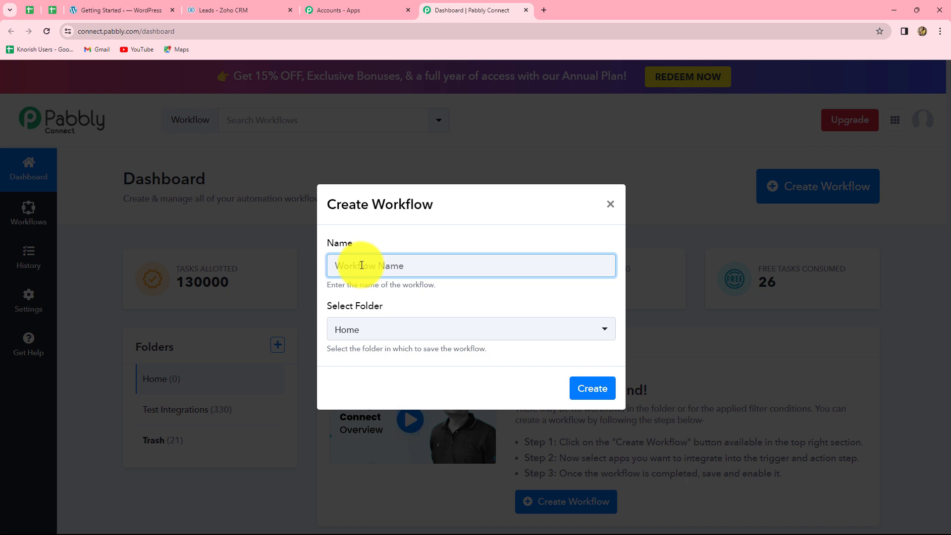
# Step: Create the workflow 'Create Zoho CRM Lead from Elementor Forms Submission.' in the Test Integrations folder
pyautogui.write('Create Zoho CRM Lead from Elementor Forms Submission.')
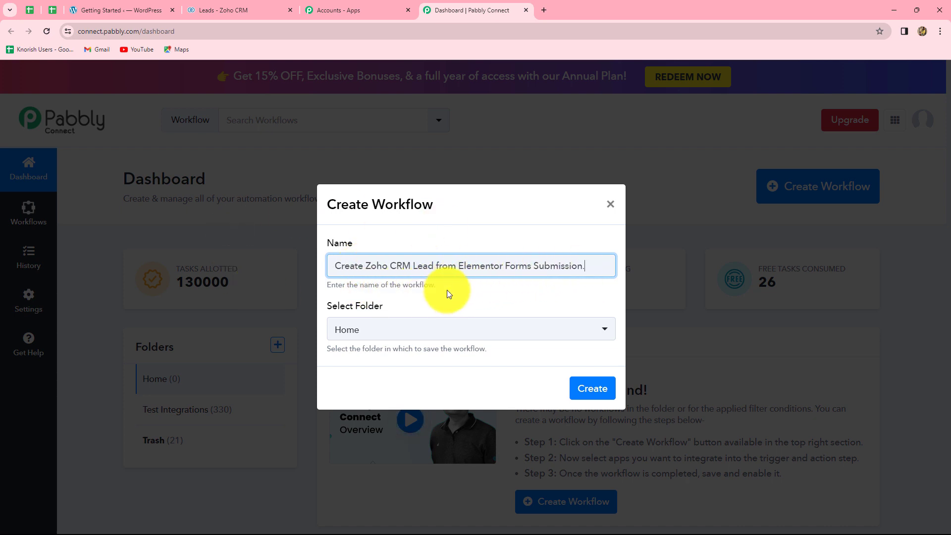
pyautogui.click(424, 330)
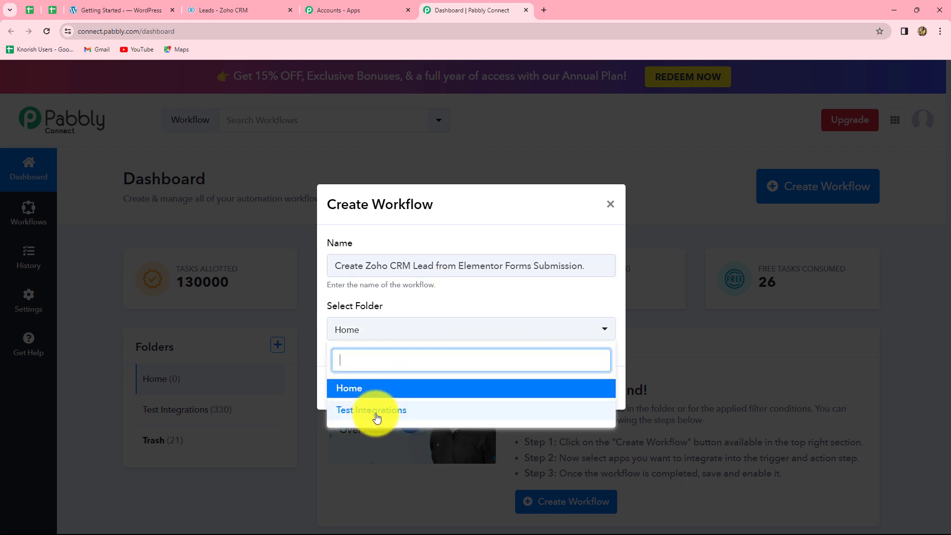
pyautogui.click(383, 414)
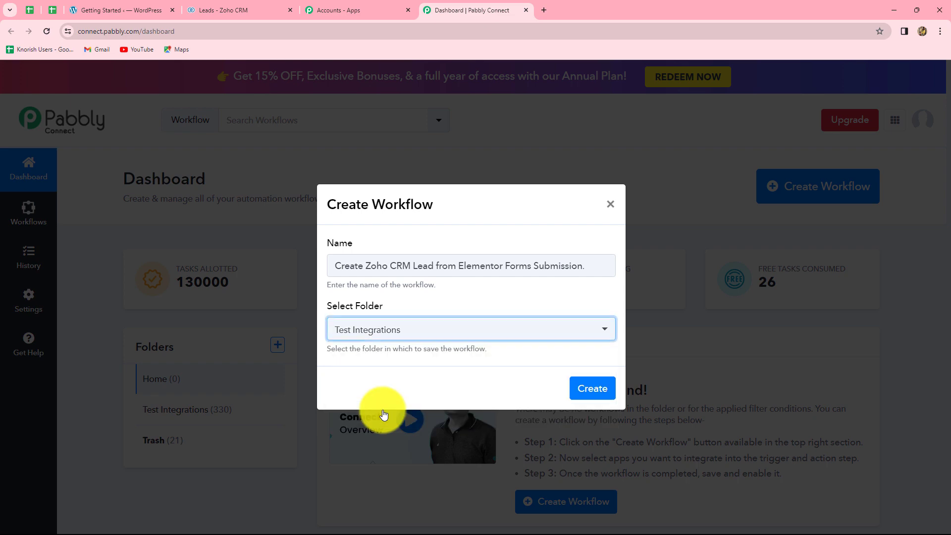
pyautogui.click(592, 389)
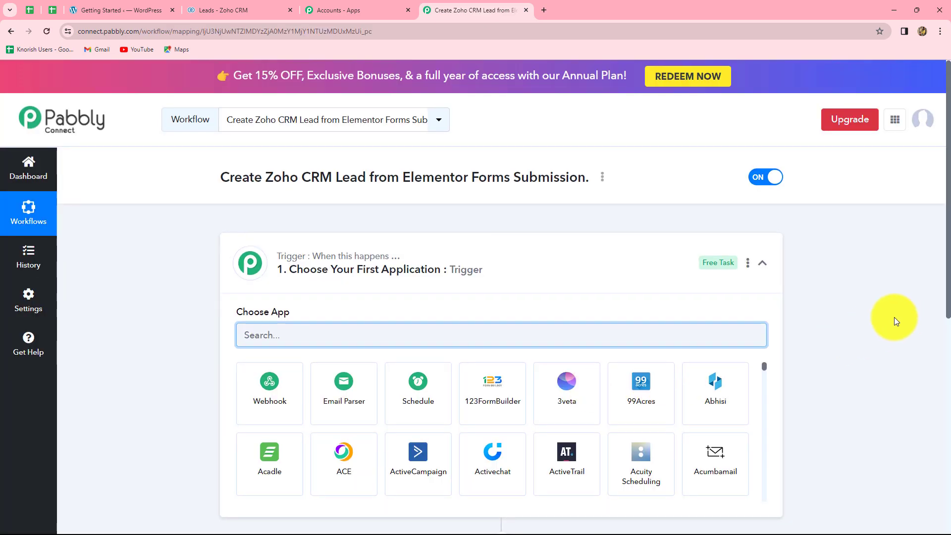
# Step: Expand the '2. Choose Your Next Application: Action' step in the new workflow
pyautogui.scroll(-2, 272, 170)
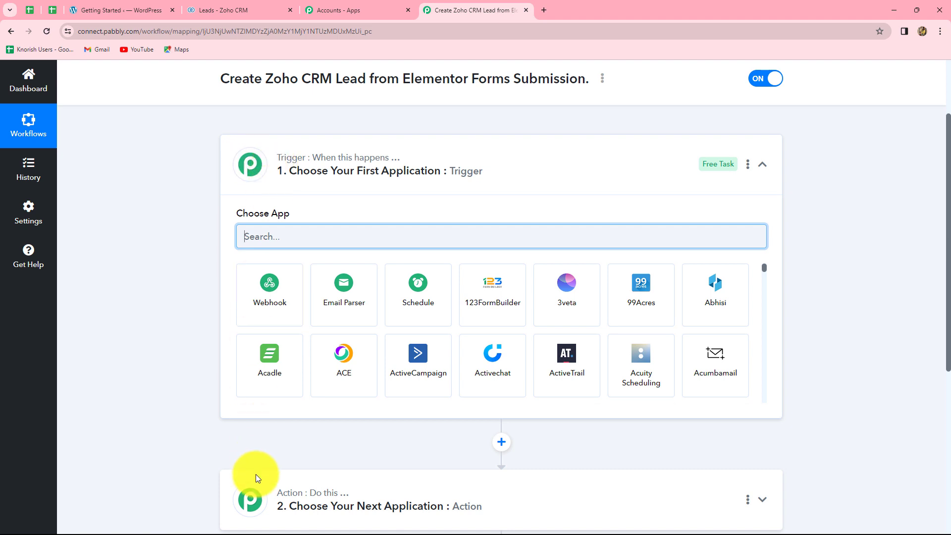
pyautogui.scroll(-2, 849, 405)
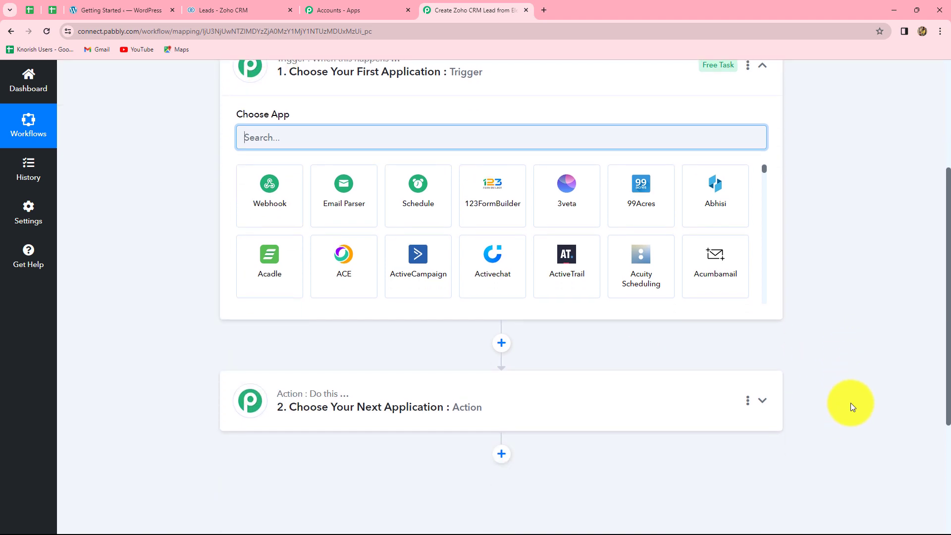
pyautogui.scroll(1, 851, 403)
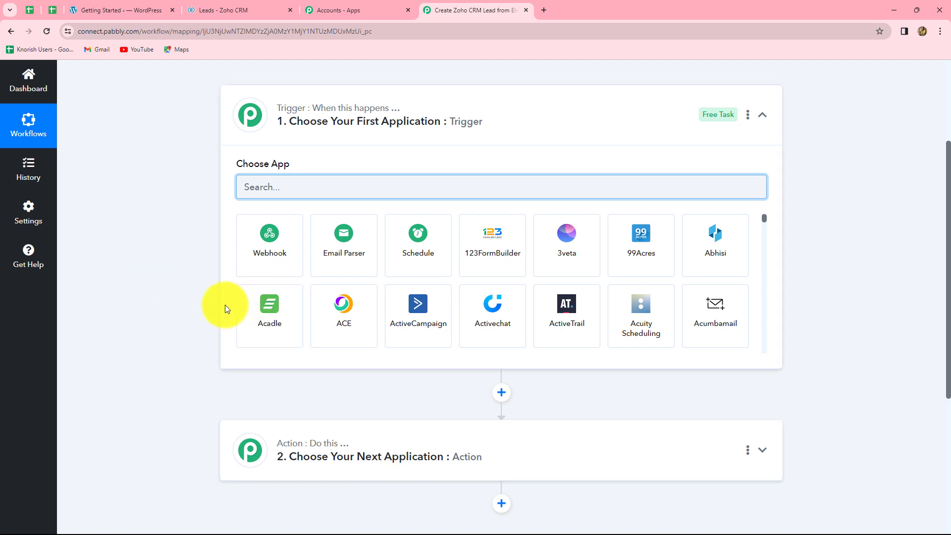
pyautogui.scroll(-2, 195, 327)
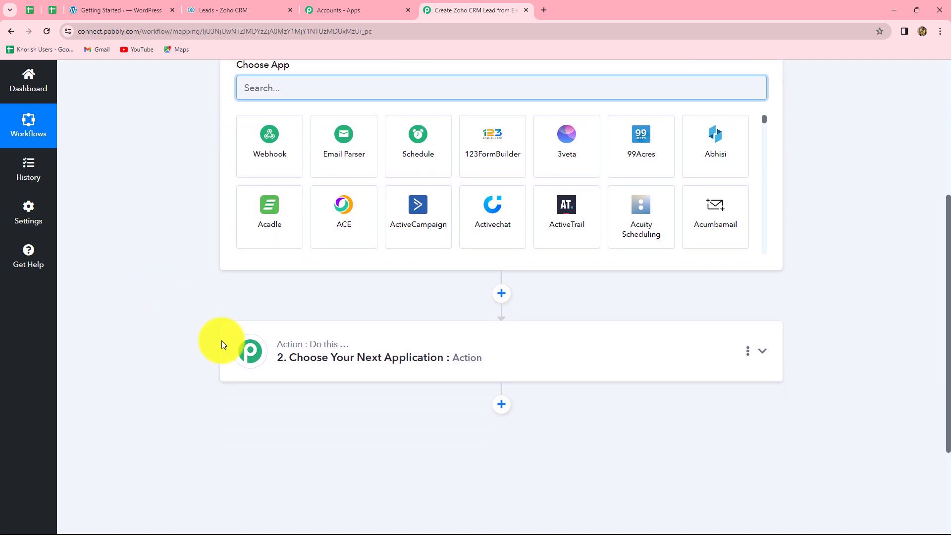
pyautogui.click(345, 352)
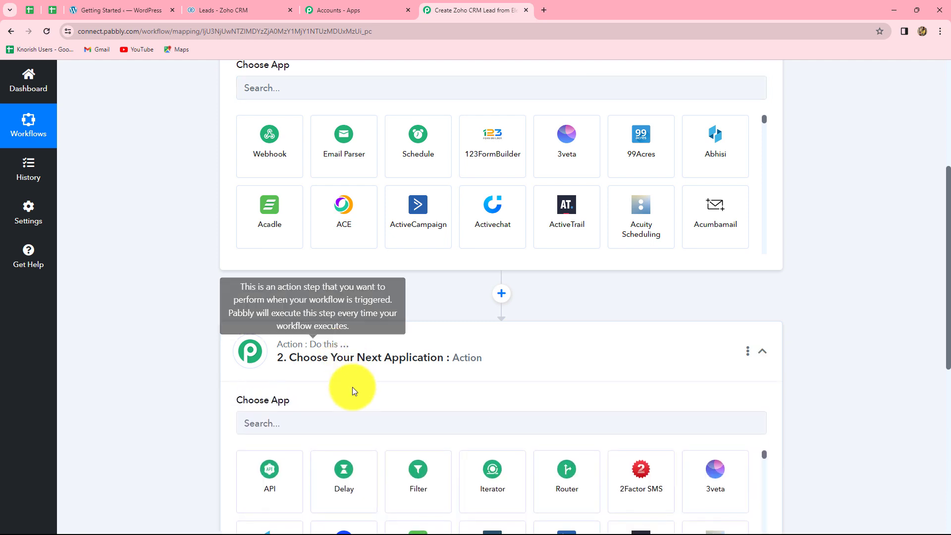
pyautogui.scroll(2, 201, 192)
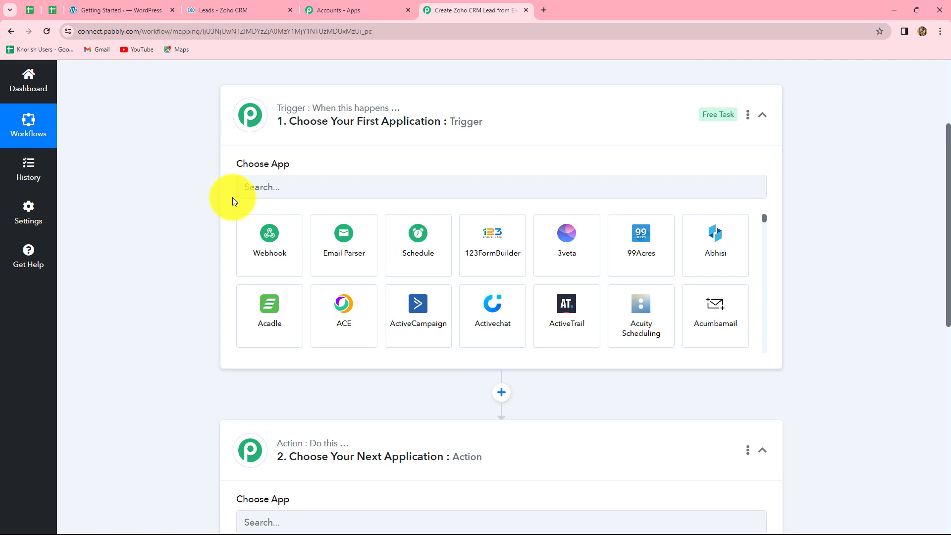
# Step: Set the trigger app to Elementor with the New Form Submission event
pyautogui.click(283, 186)
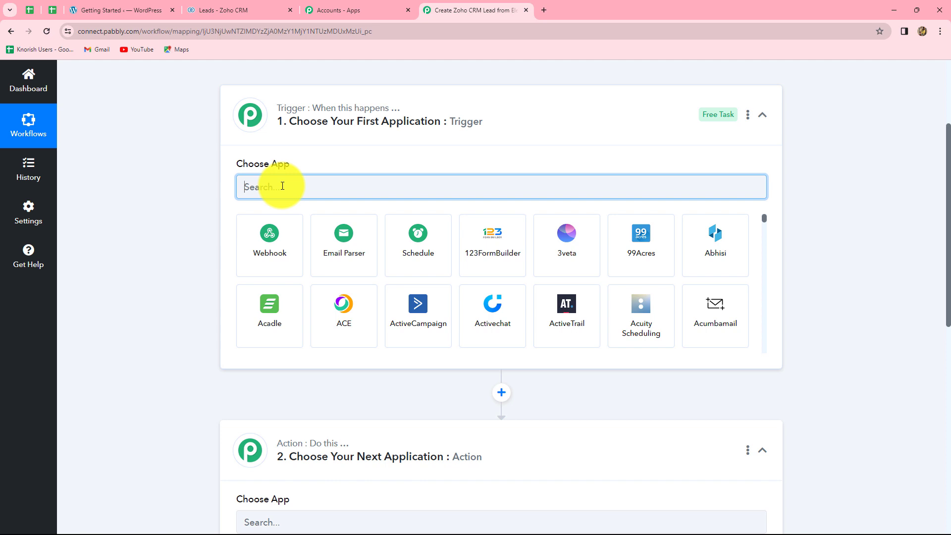
pyautogui.write('Ele')
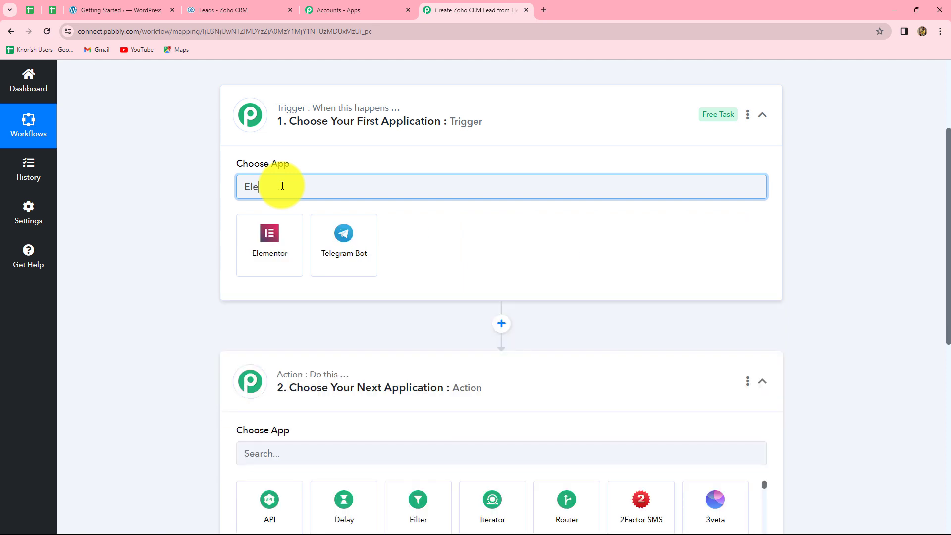
pyautogui.click(267, 238)
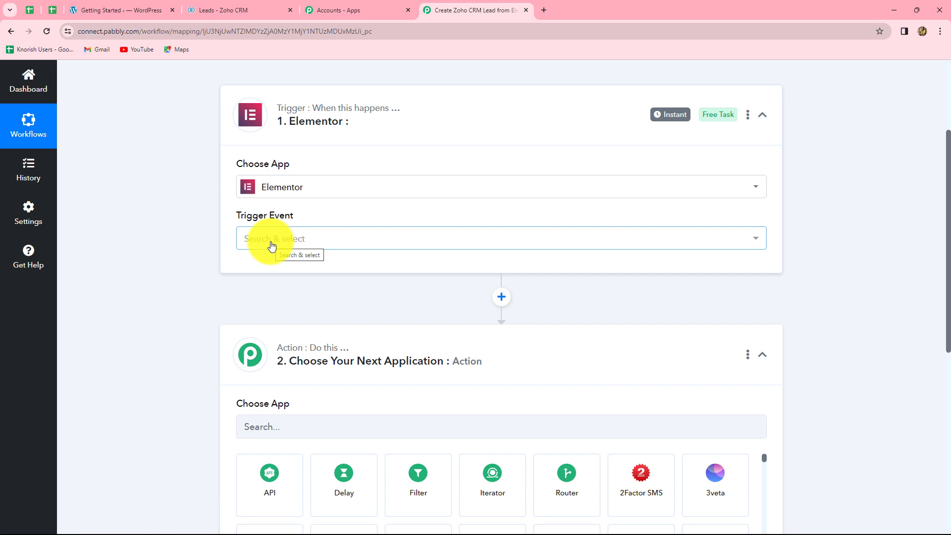
pyautogui.click(260, 241)
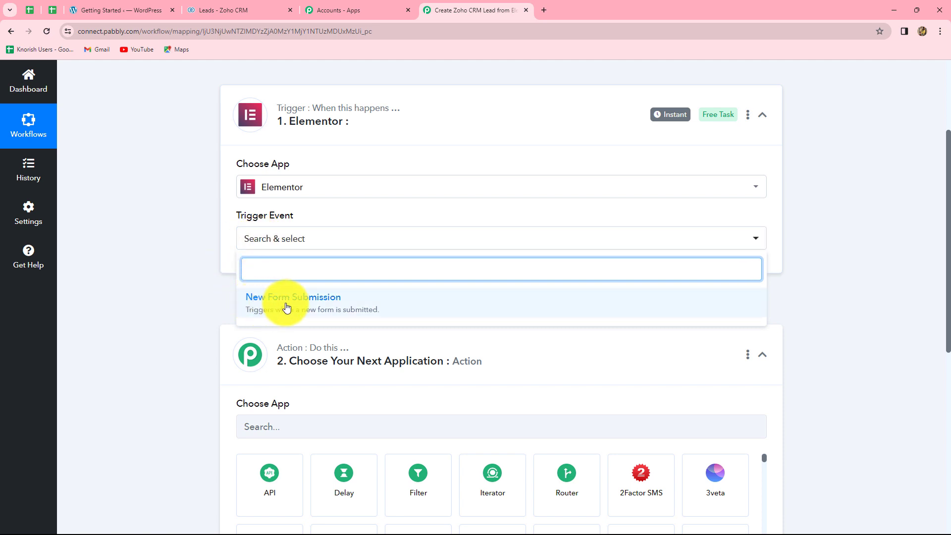
pyautogui.click(332, 307)
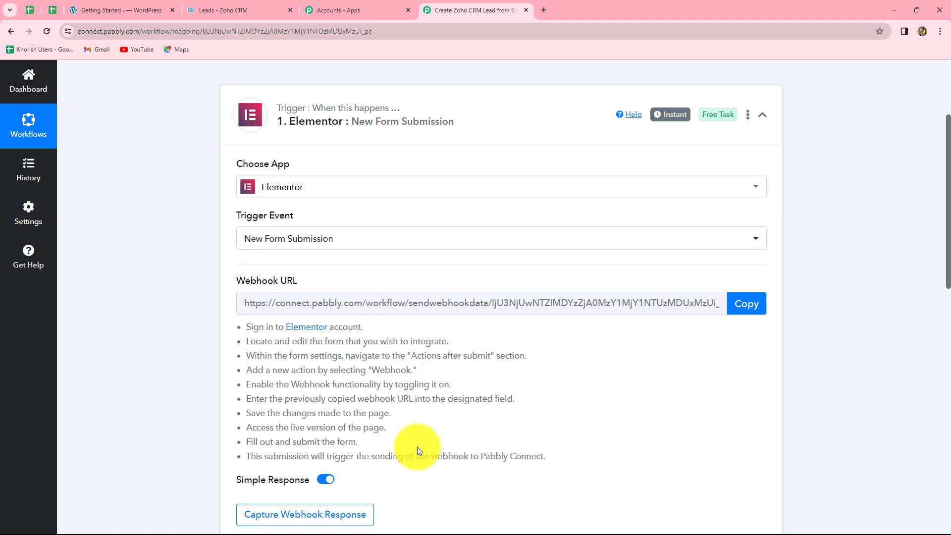
# Step: Read through the Elementor setup instructions under the trigger
pyautogui.scroll(-2, 417, 446)
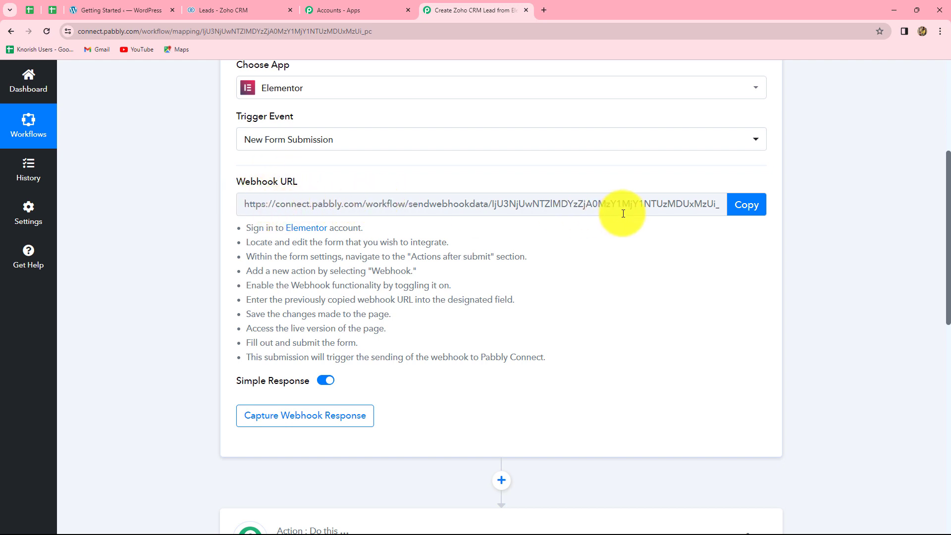
pyautogui.moveTo(274, 227); pyautogui.dragTo(483, 339)
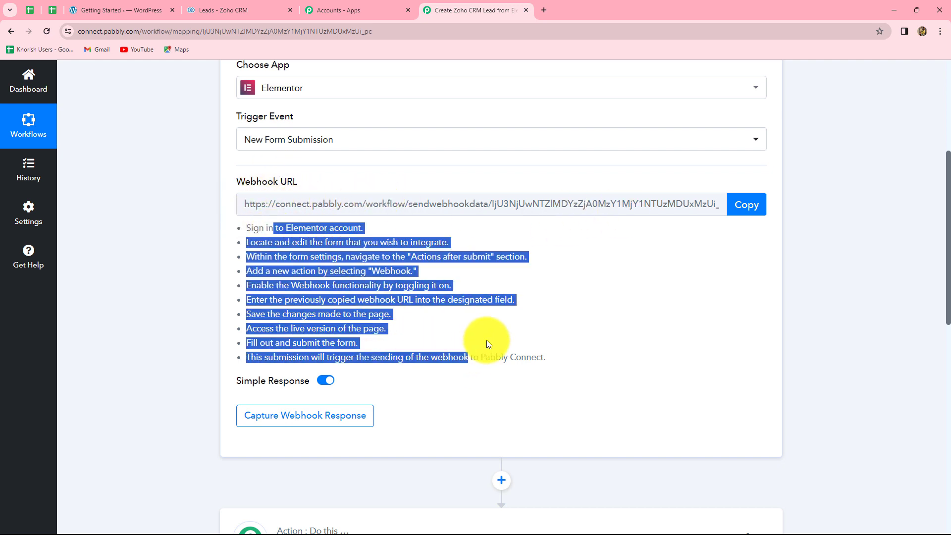
pyautogui.click(579, 329)
pyautogui.scroll(2, 400, 311)
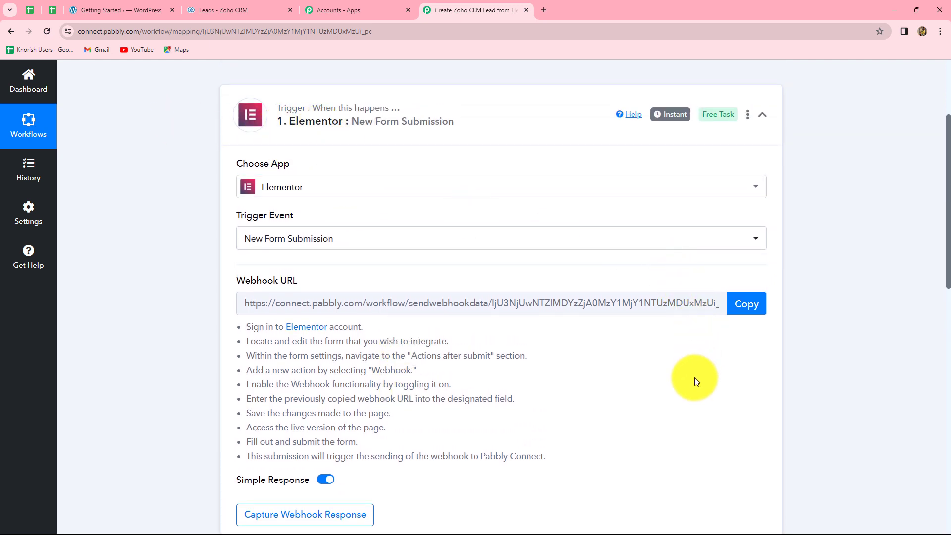
pyautogui.scroll(-1, 694, 367)
# Step: Copy the Elementor trigger's webhook URL for use in WordPress
pyautogui.moveTo(247, 253); pyautogui.dragTo(703, 266)
pyautogui.click(691, 321)
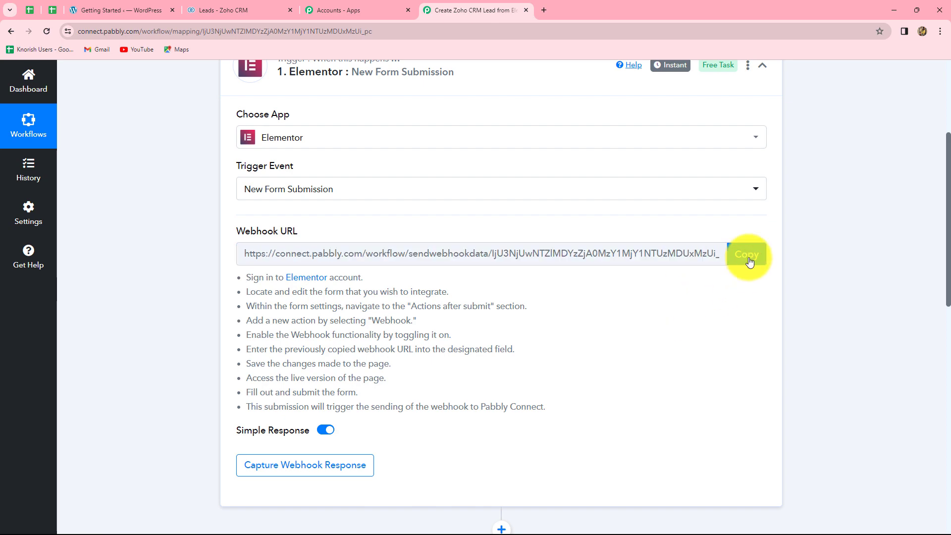
pyautogui.click(747, 255)
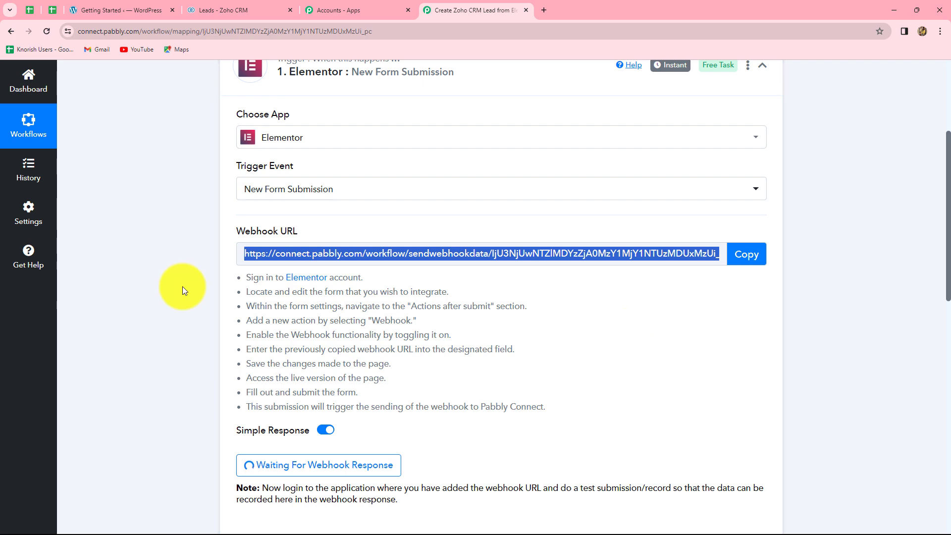
pyautogui.click(104, 9)
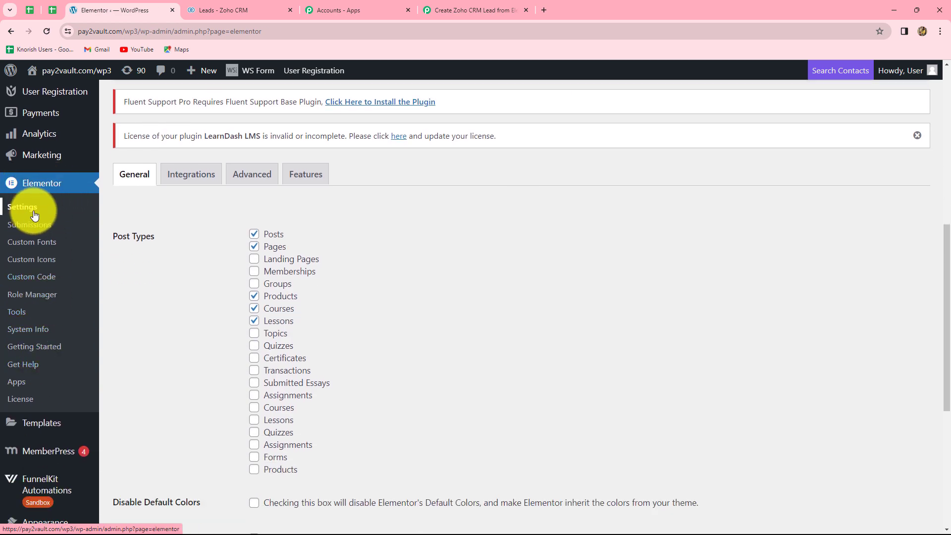
# Step: Start a new page from Elementor's Getting Started screen and drop a Form widget onto it
pyautogui.click(37, 349)
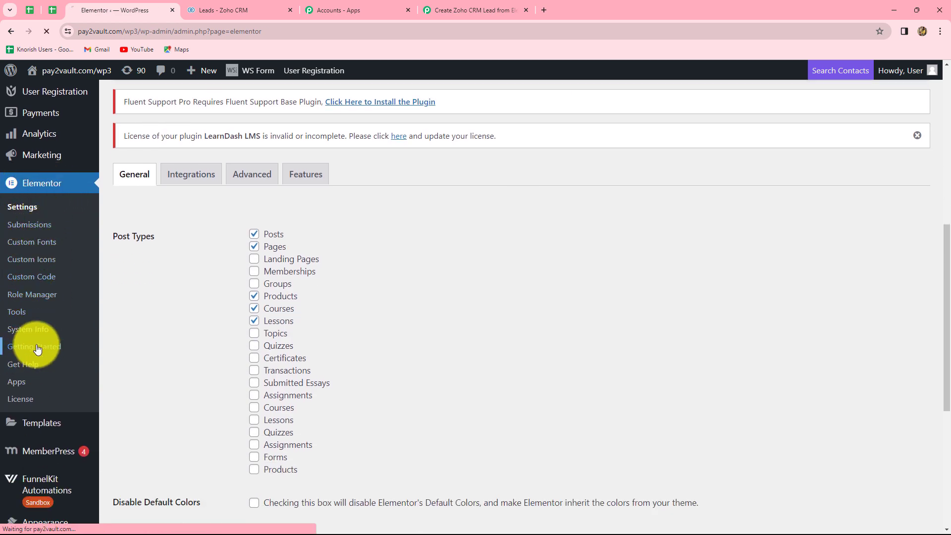
pyautogui.scroll(-3, 317, 292)
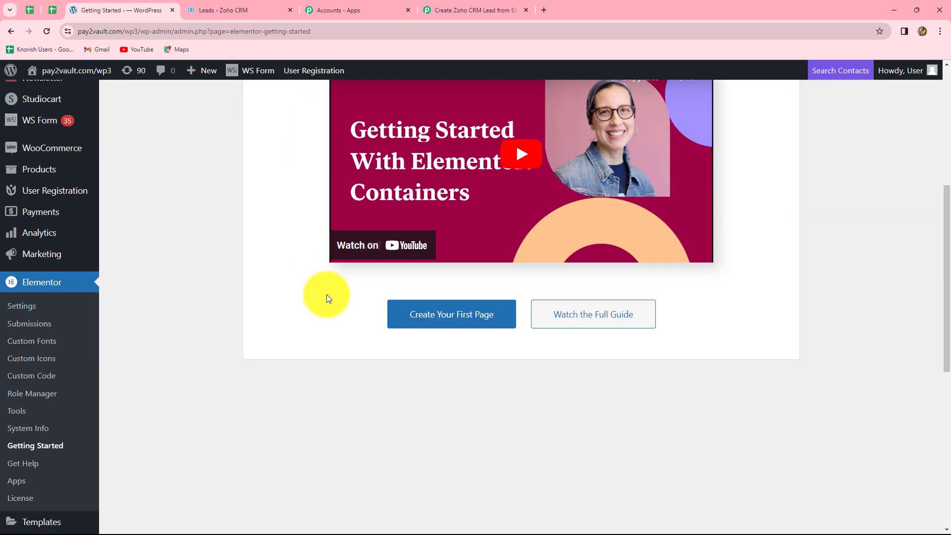
pyautogui.click(475, 322)
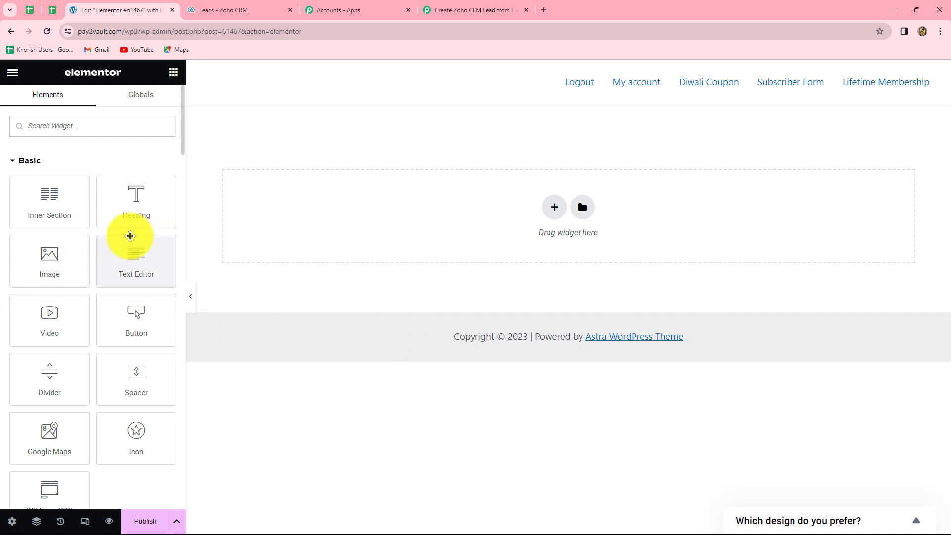
pyautogui.scroll(-5, 130, 235)
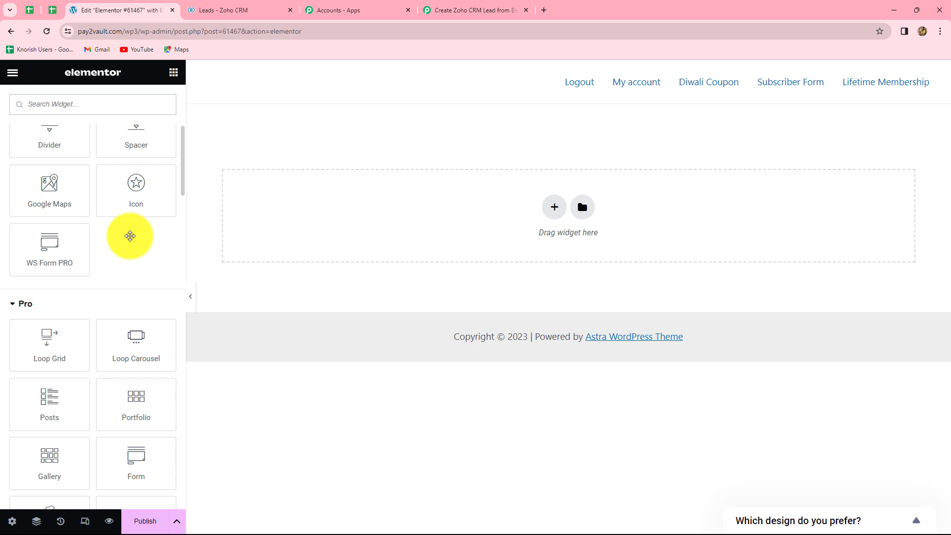
pyautogui.scroll(-2, 130, 236)
pyautogui.click(119, 360)
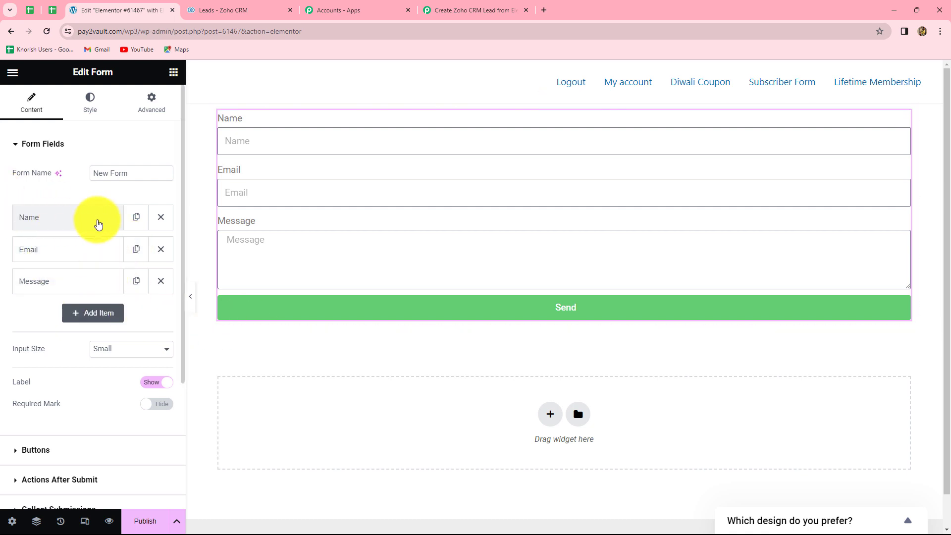
# Step: Duplicate the Name field and relabel the two copies First Name and Last Name
pyautogui.click(137, 219)
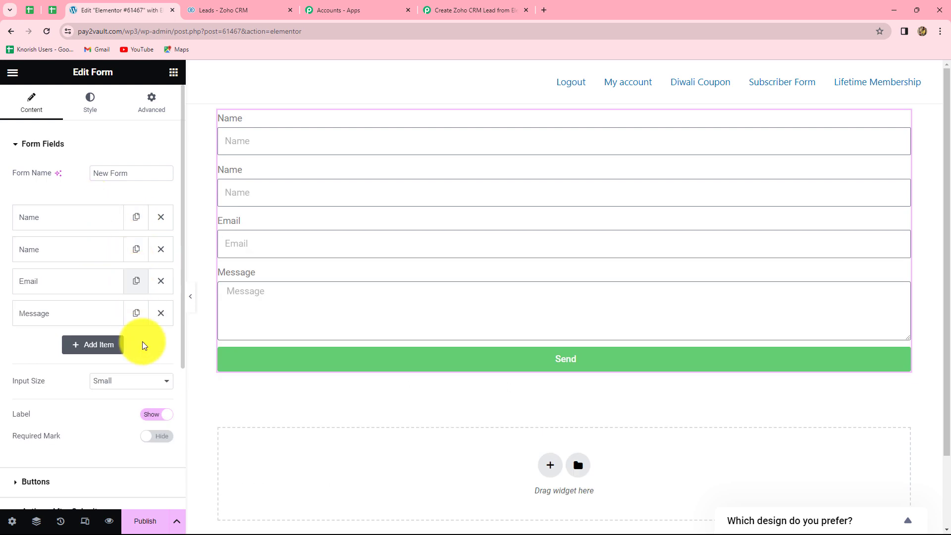
pyautogui.scroll(-1, 144, 350)
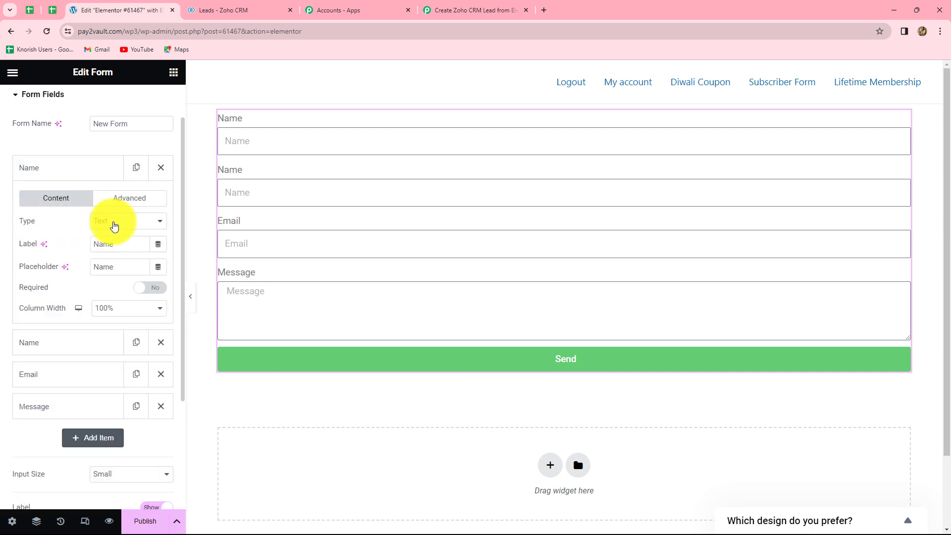
pyautogui.click(114, 225)
pyautogui.click(80, 225)
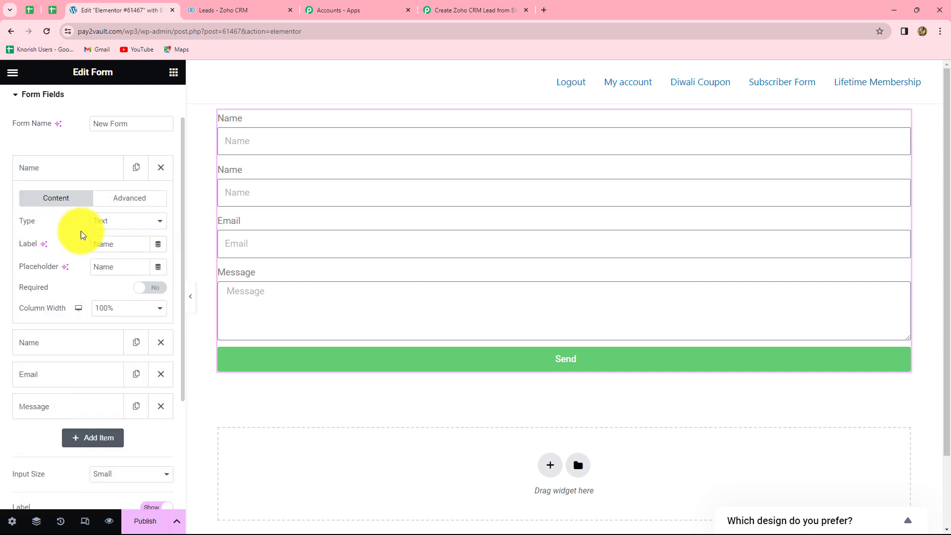
pyautogui.click(133, 250)
pyautogui.press('BackSpace')
pyautogui.press('BackSpace')
pyautogui.press('BackSpace')
pyautogui.press('BackSpace')
pyautogui.write('First Name')
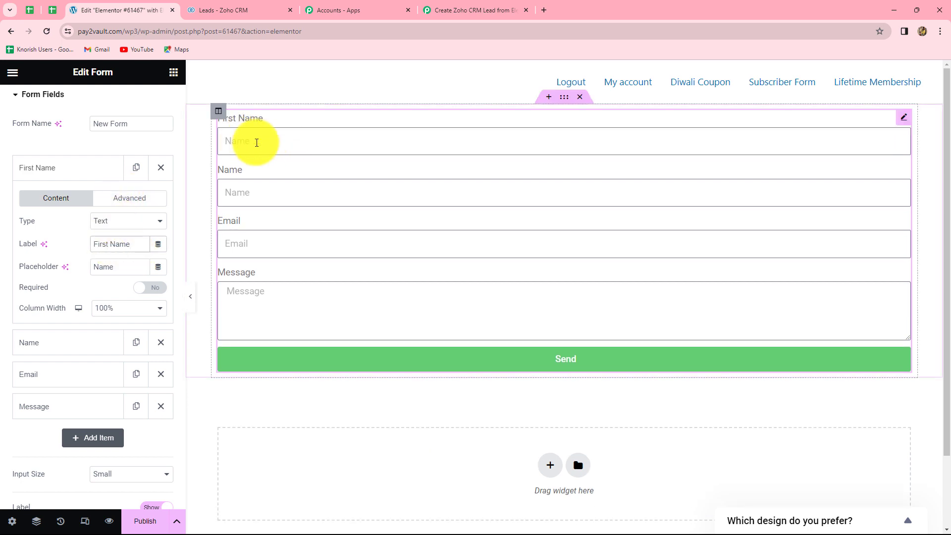
pyautogui.scroll(-1, 58, 297)
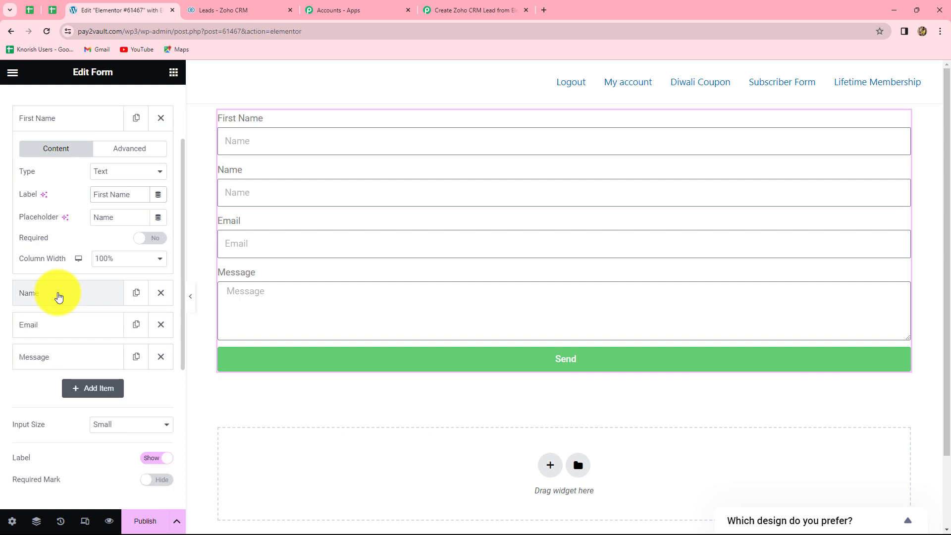
pyautogui.click(59, 294)
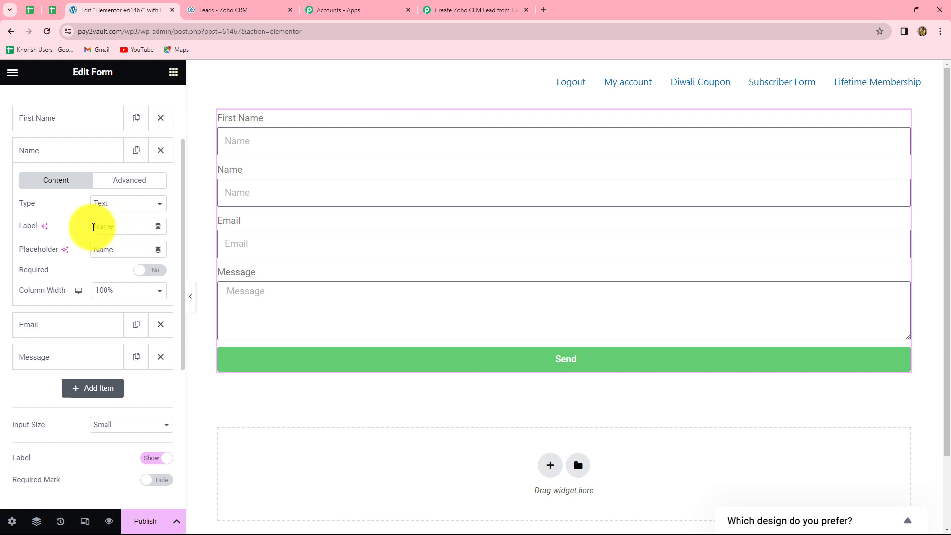
pyautogui.click(93, 228)
pyautogui.write('Last')
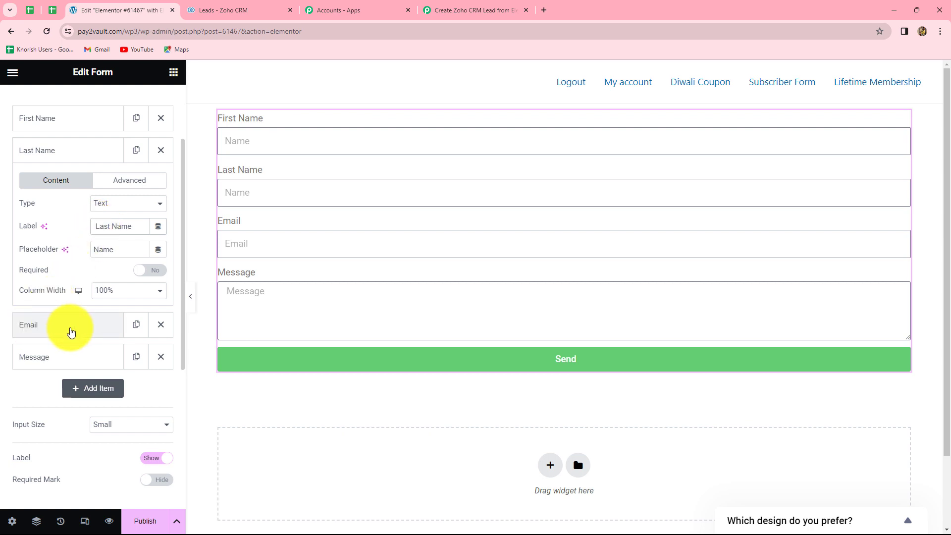
# Step: Delete the Message field and add a Number field labelled Contact
pyautogui.scroll(-1, 70, 329)
pyautogui.scroll(-1, 70, 330)
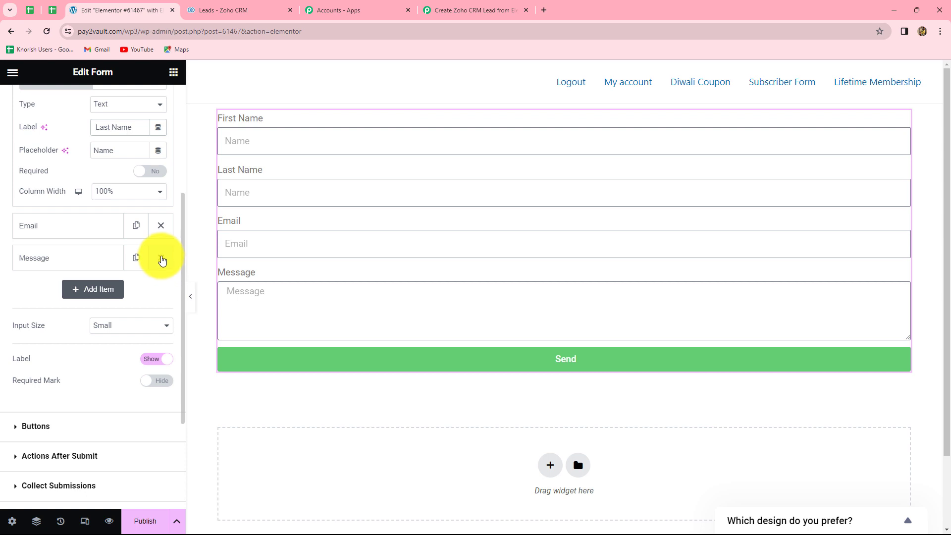
pyautogui.click(161, 258)
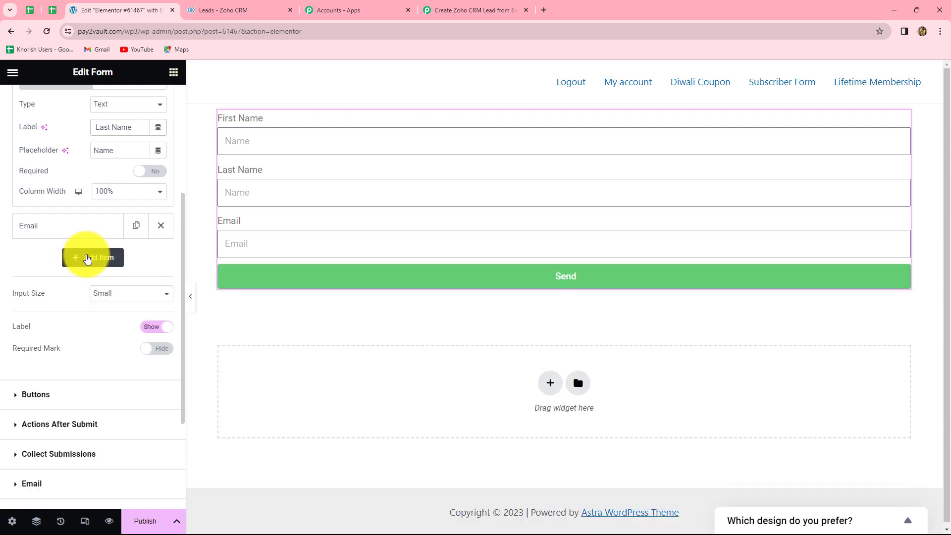
pyautogui.click(79, 259)
pyautogui.scroll(3, 57, 271)
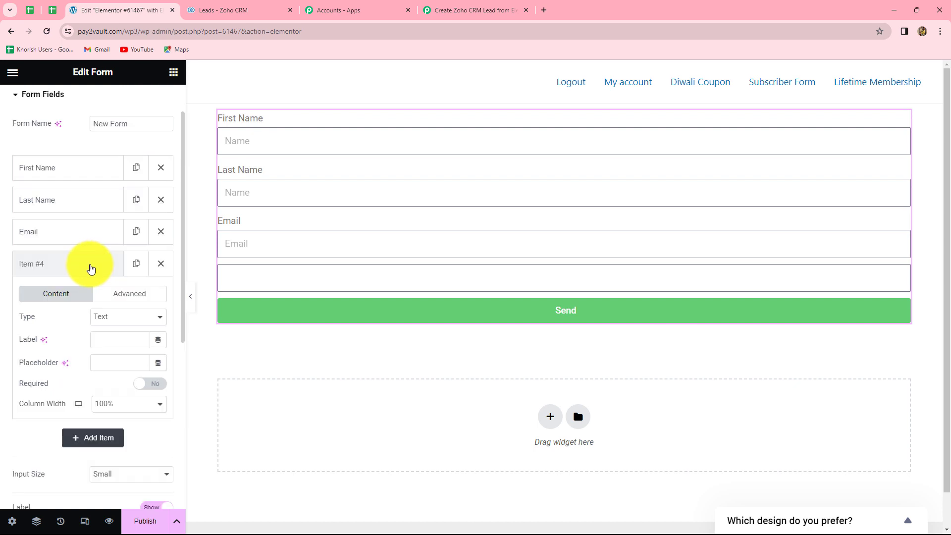
pyautogui.click(118, 320)
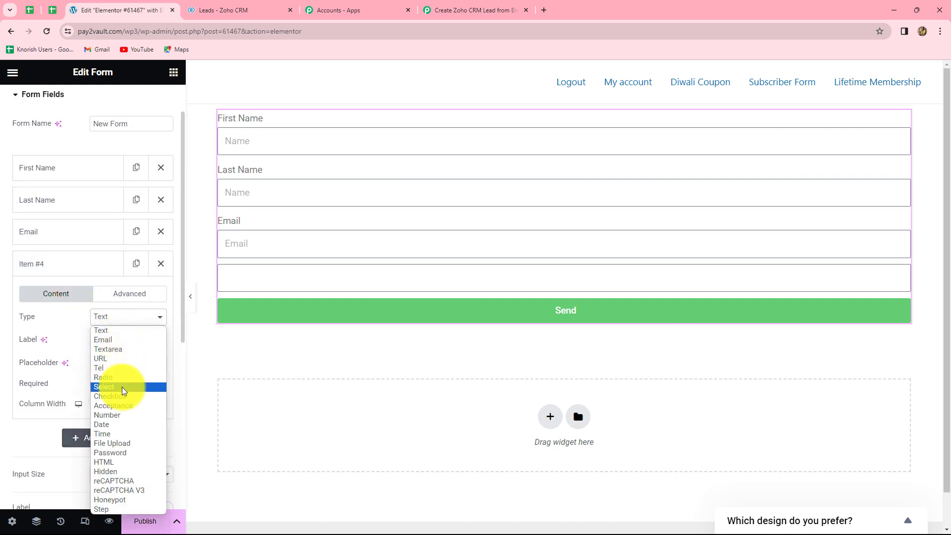
pyautogui.click(120, 415)
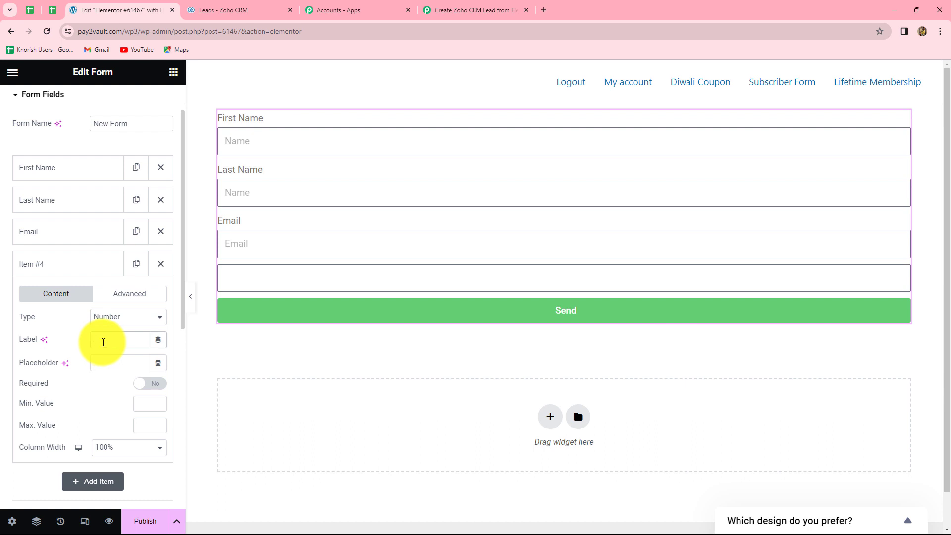
pyautogui.write('Contact')
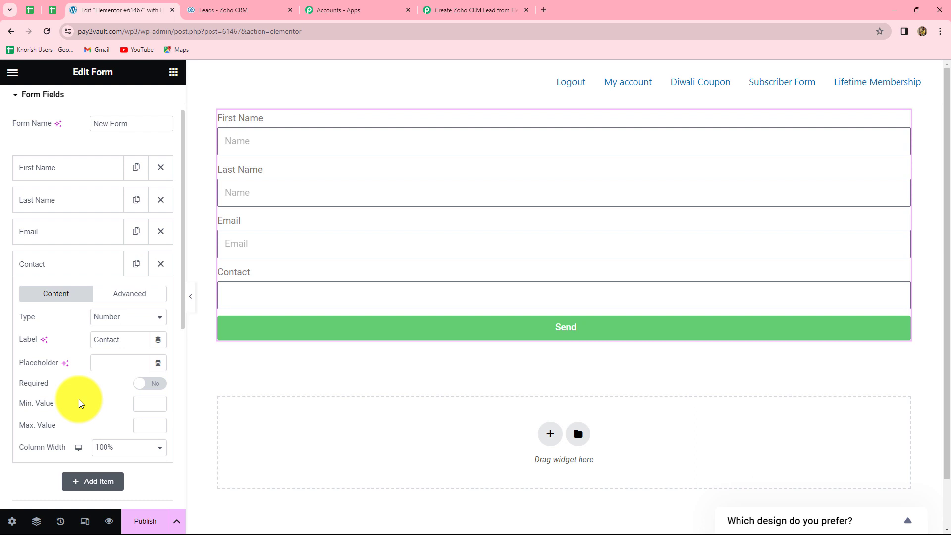
pyautogui.scroll(-7, 81, 404)
pyautogui.scroll(3, 81, 405)
pyautogui.scroll(-3, 81, 405)
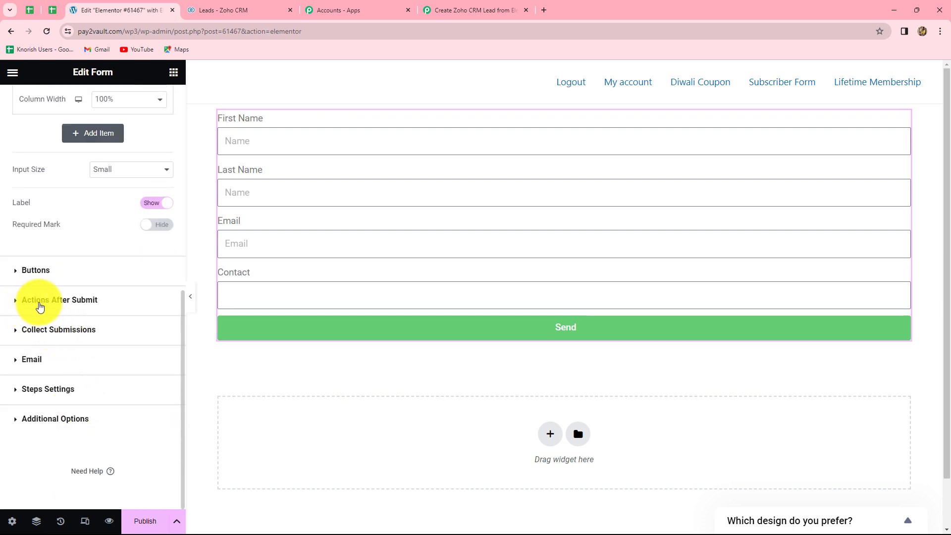
# Step: Add a Webhook after-submit action using the pasted Pabbly URL, then preview the page
pyautogui.click(68, 302)
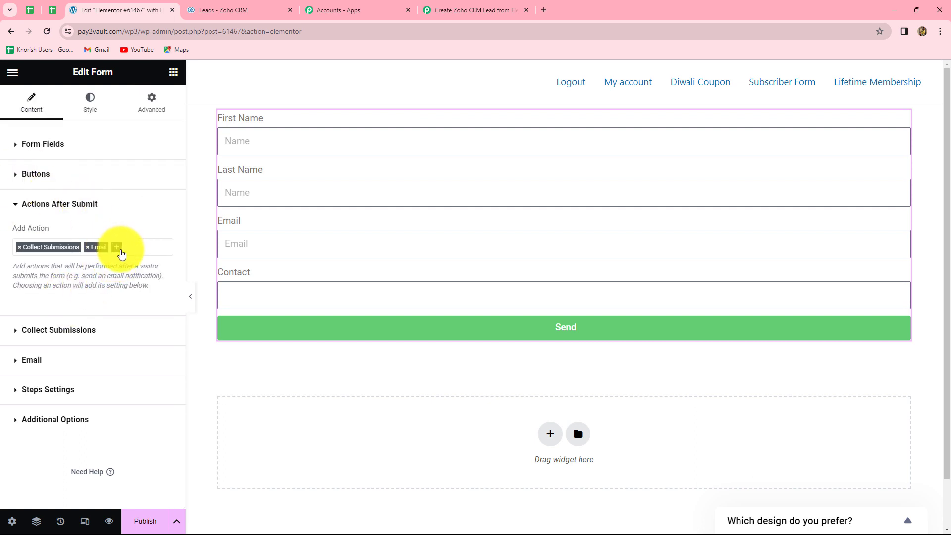
pyautogui.click(119, 250)
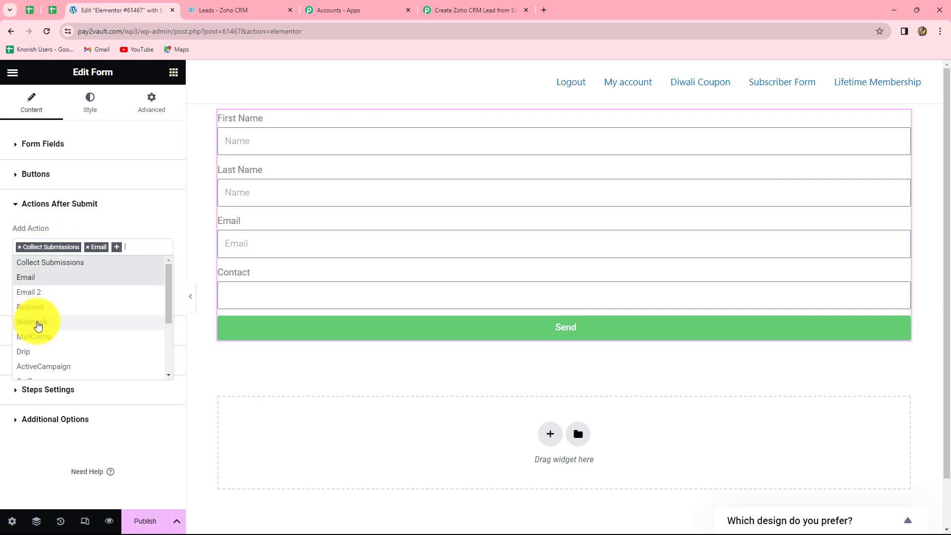
pyautogui.click(41, 323)
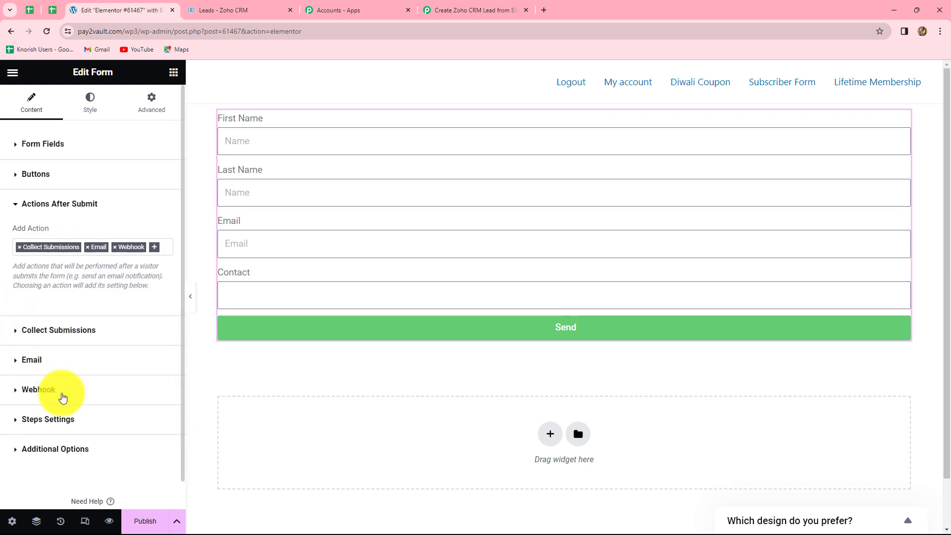
pyautogui.scroll(-1, 94, 297)
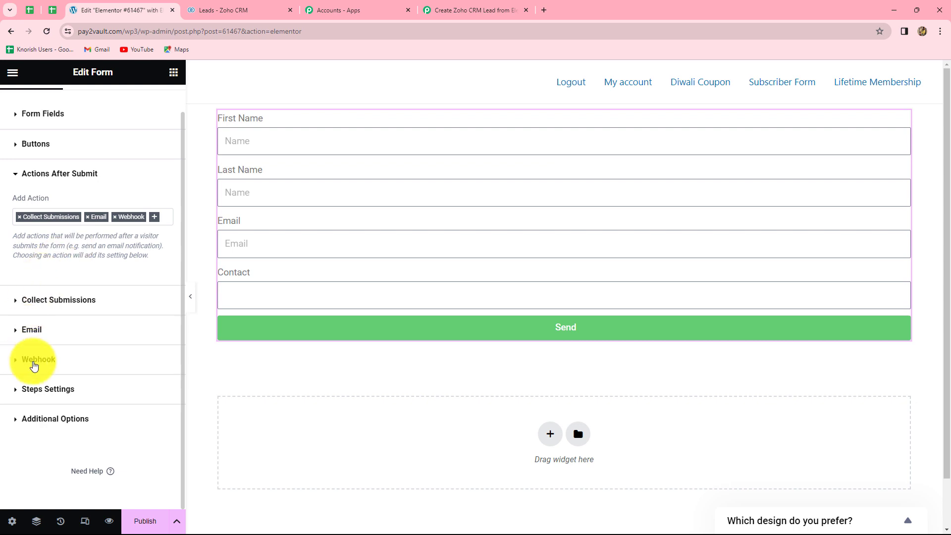
pyautogui.click(37, 360)
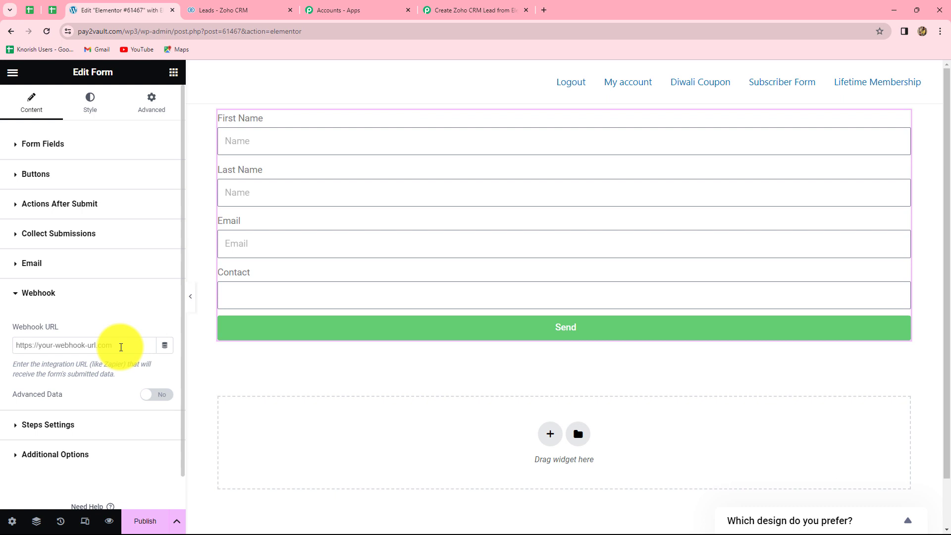
pyautogui.click(121, 347)
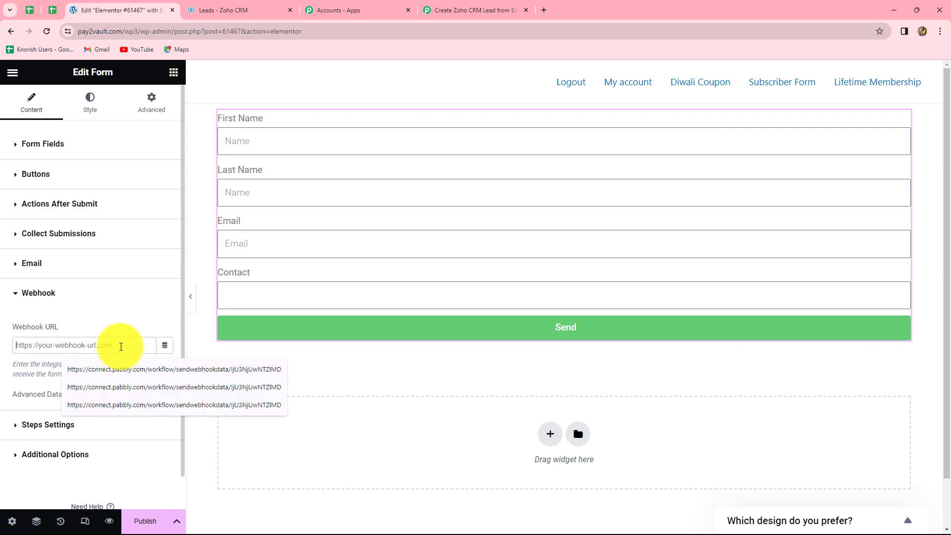
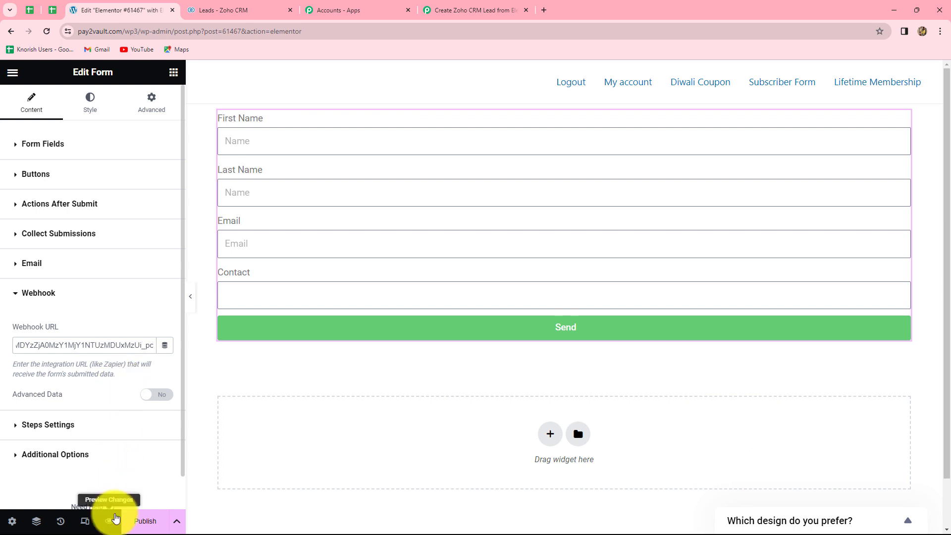
pyautogui.click(109, 522)
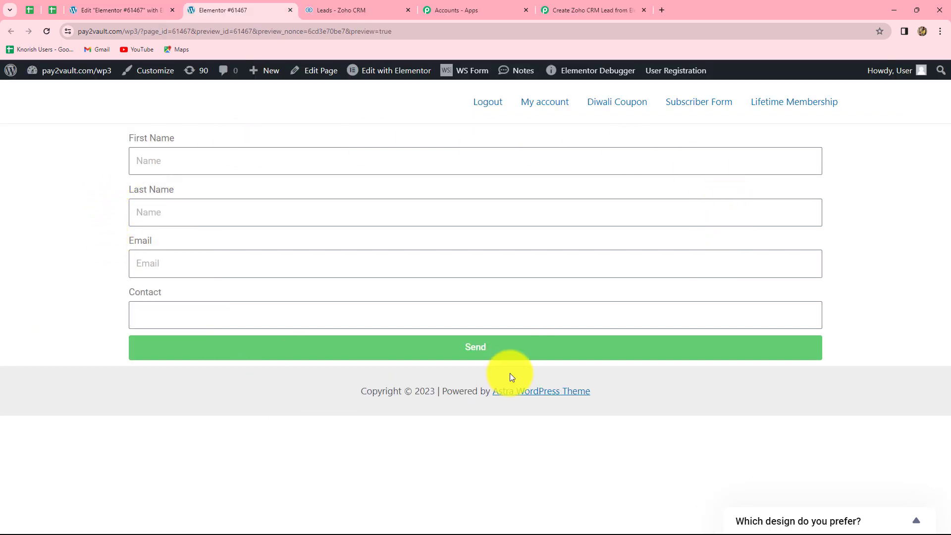
# Step: Check the Pabbly workflow awaiting the webhook, then return to the form preview tab
pyautogui.click(573, 9)
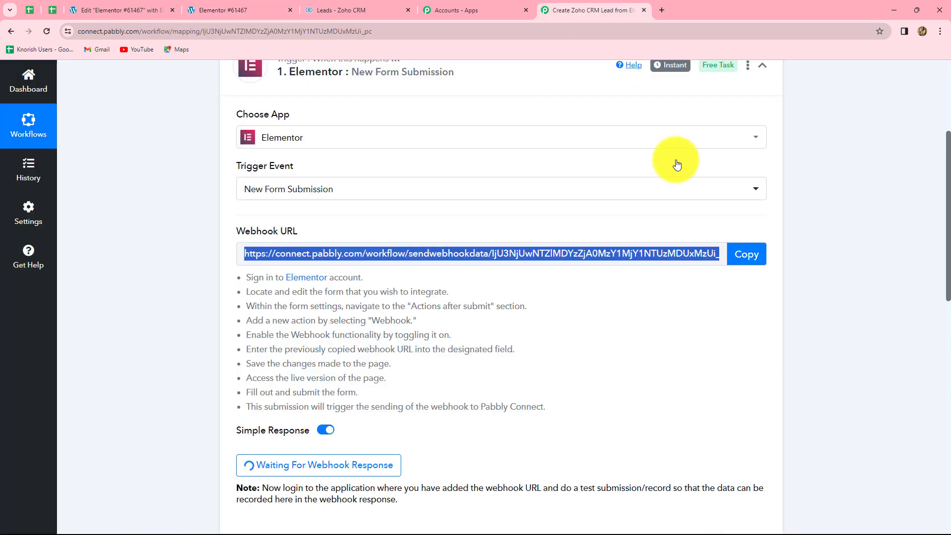
pyautogui.scroll(-2, 357, 421)
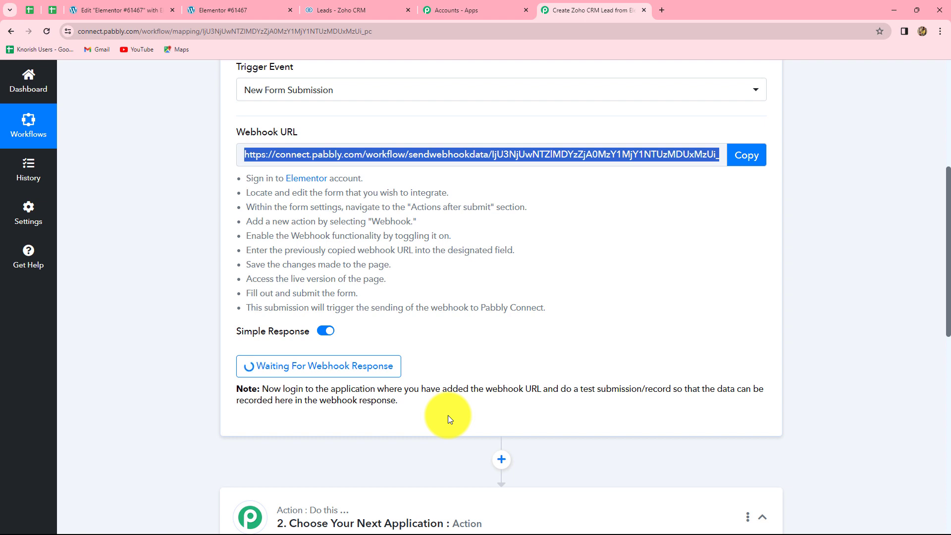
pyautogui.click(230, 4)
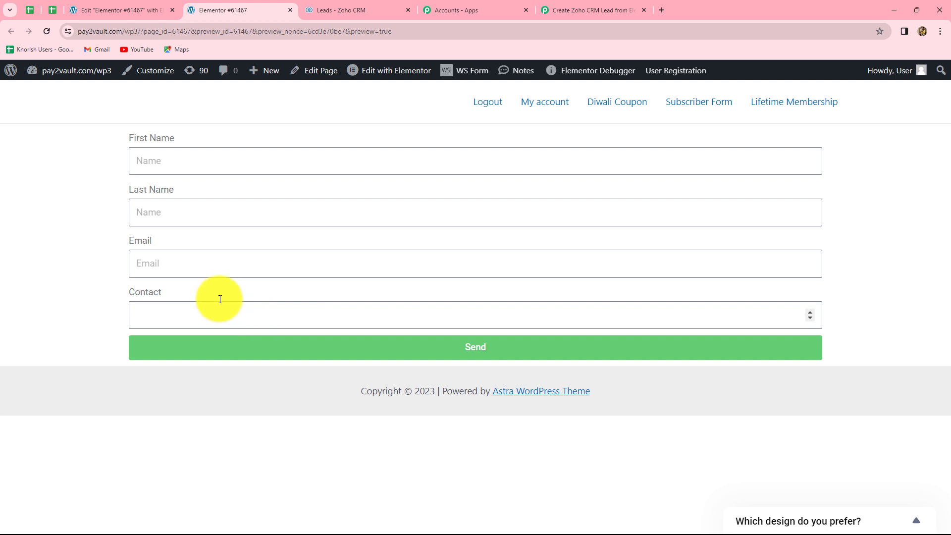
pyautogui.click(570, 9)
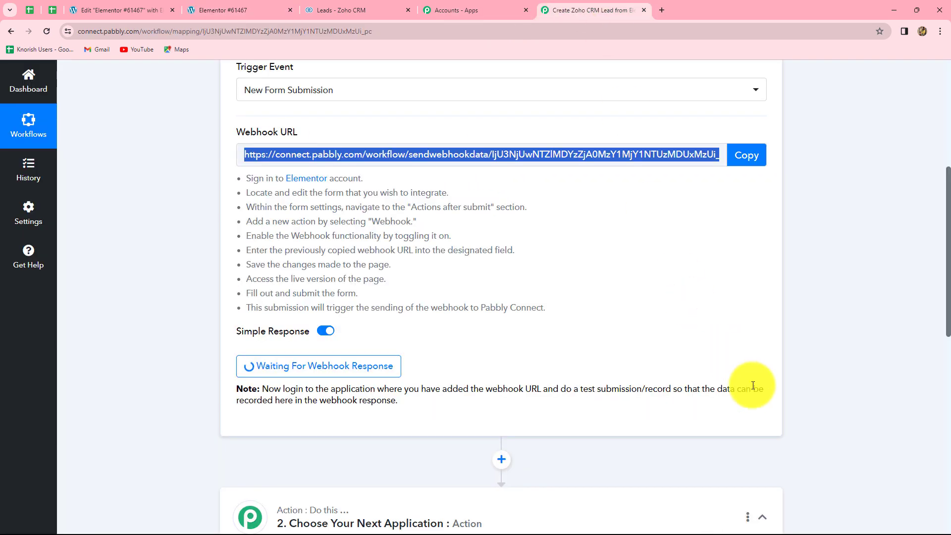
pyautogui.click(223, 11)
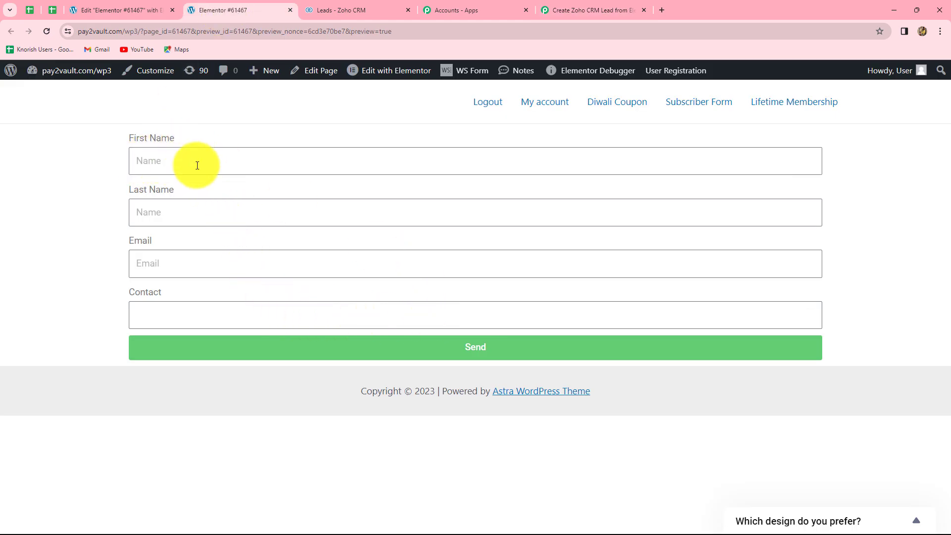
# Step: Submit the preview form as Dummy Lead with a pasted test email, then return to Pabbly
pyautogui.click(156, 161)
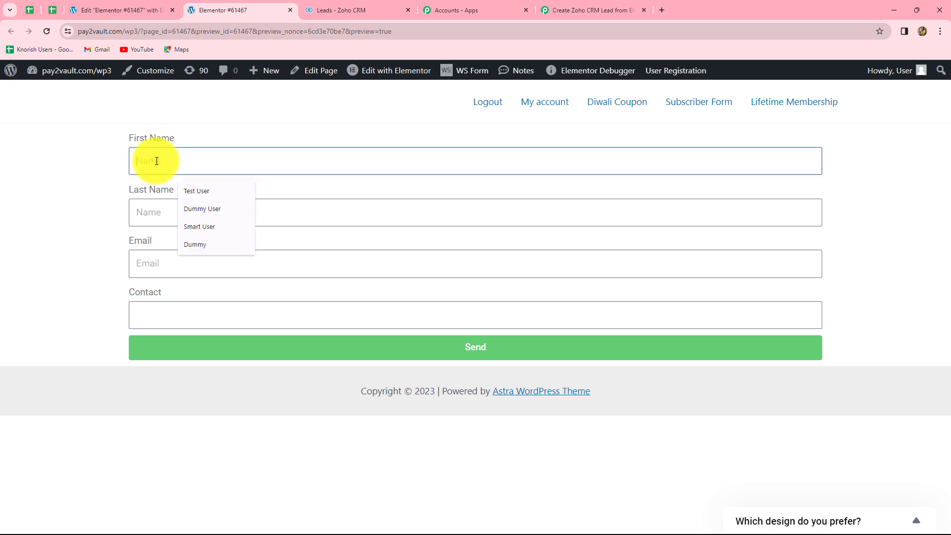
pyautogui.write('Dummy')
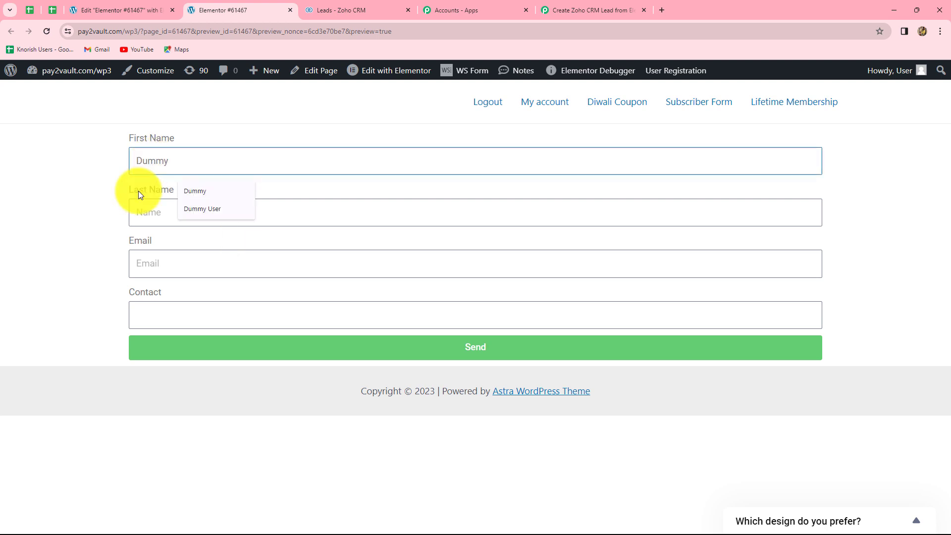
pyautogui.click(149, 213)
pyautogui.write('Leads')
pyautogui.press('BackSpace')
pyautogui.click(166, 257)
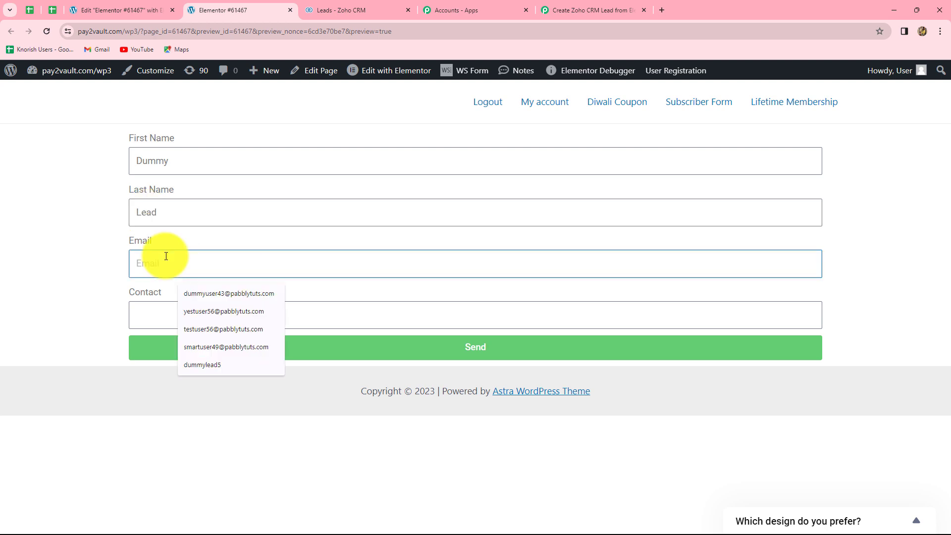
pyautogui.hotkey('ctrl', 'v')
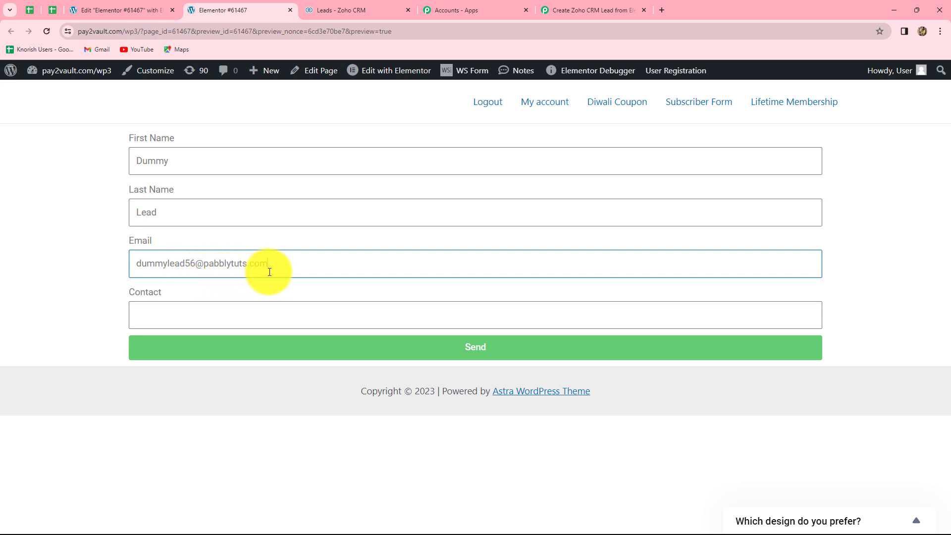
pyautogui.click(181, 315)
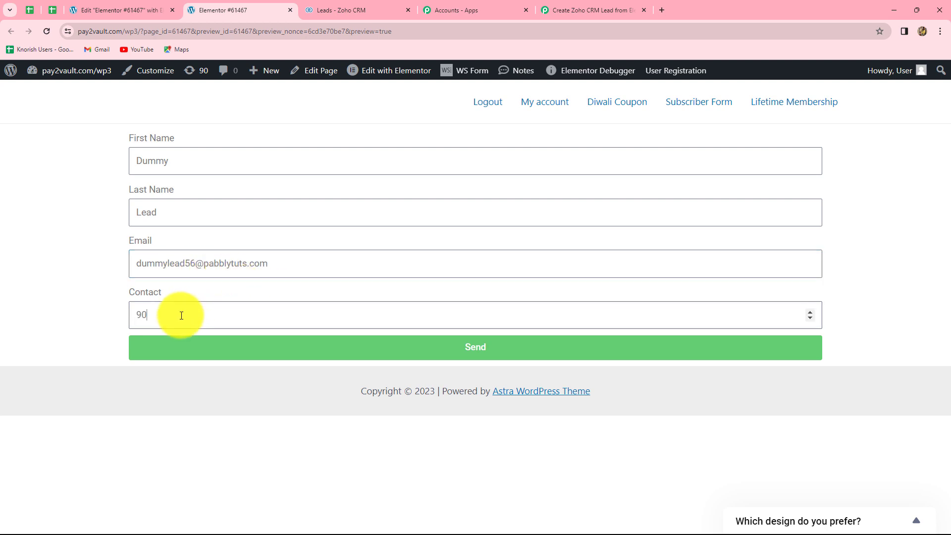
pyautogui.click(318, 347)
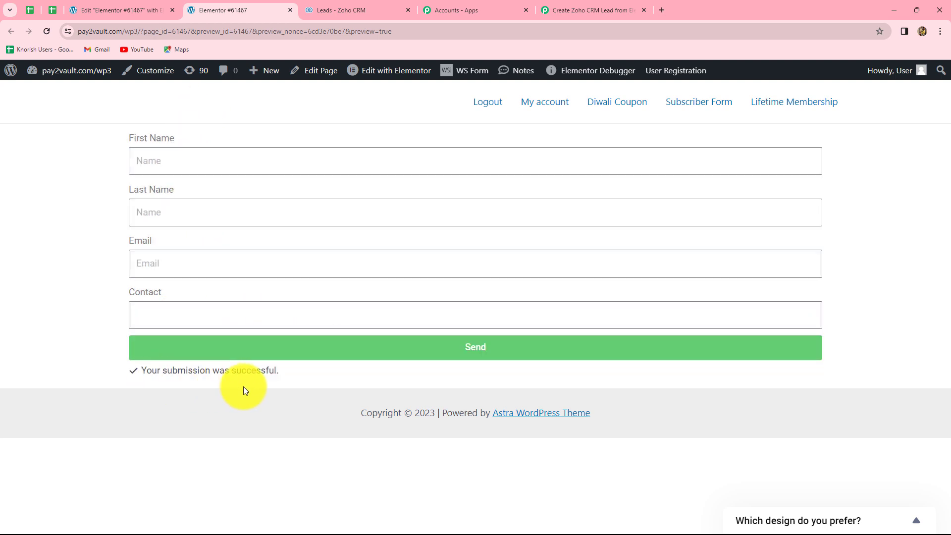
pyautogui.click(564, 10)
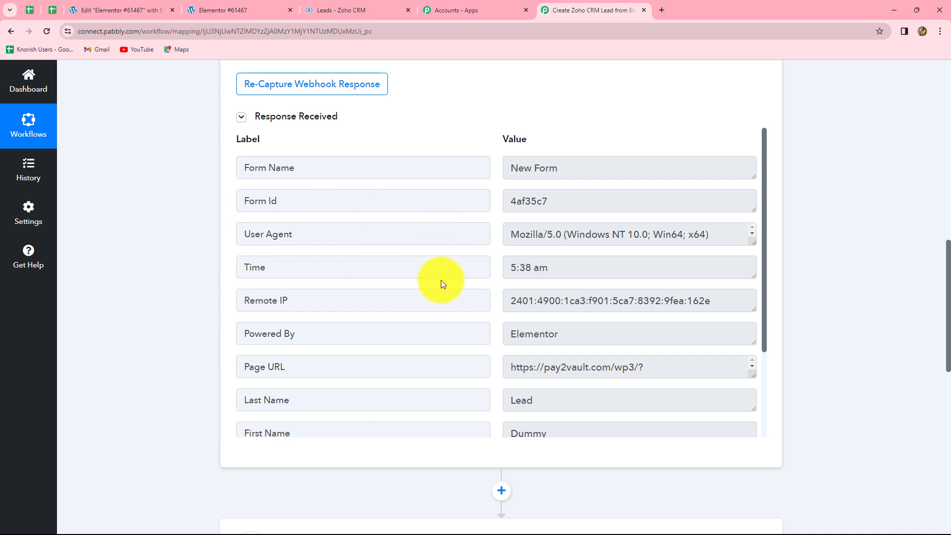
# Step: Scroll through the captured Elementor response to verify the Email, Date and Contact values
pyautogui.scroll(-3, 442, 284)
pyautogui.scroll(-2, 442, 284)
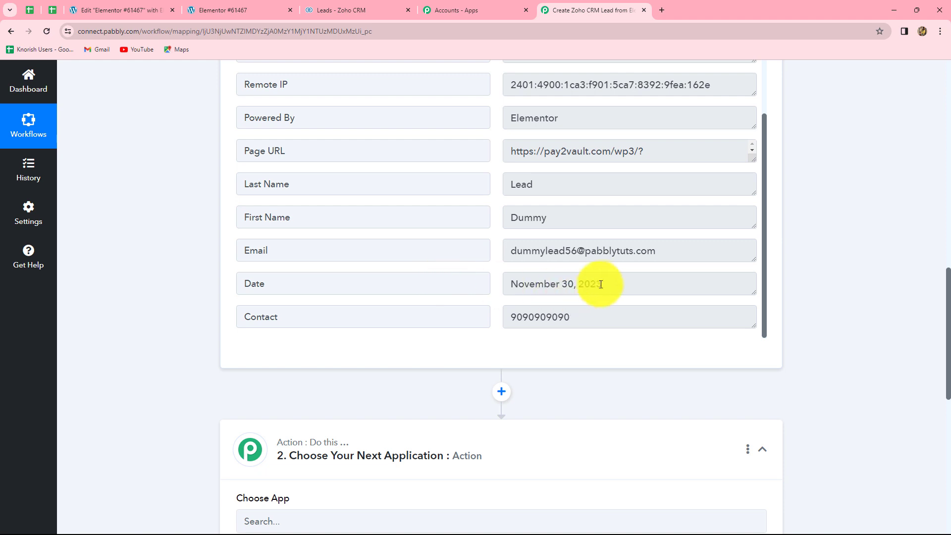
pyautogui.moveTo(605, 282); pyautogui.dragTo(482, 271)
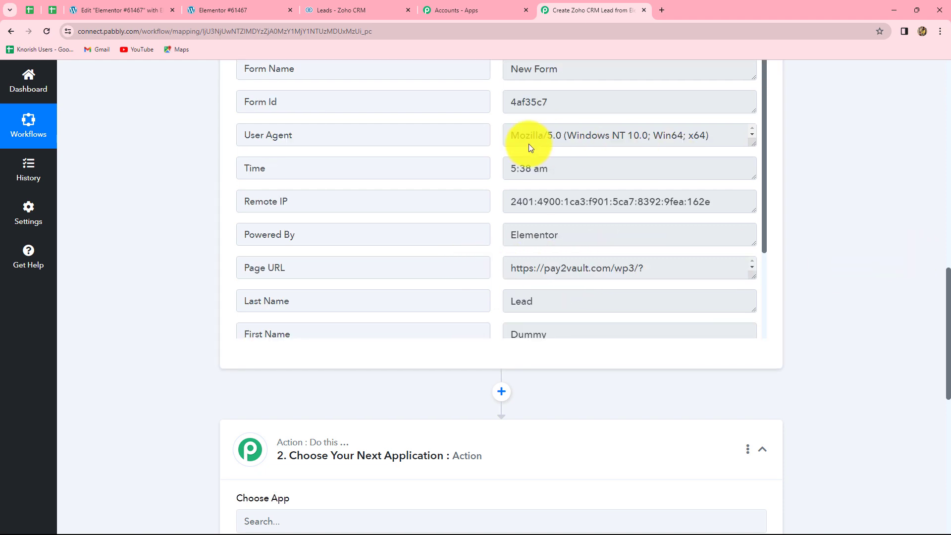
pyautogui.scroll(4, 528, 144)
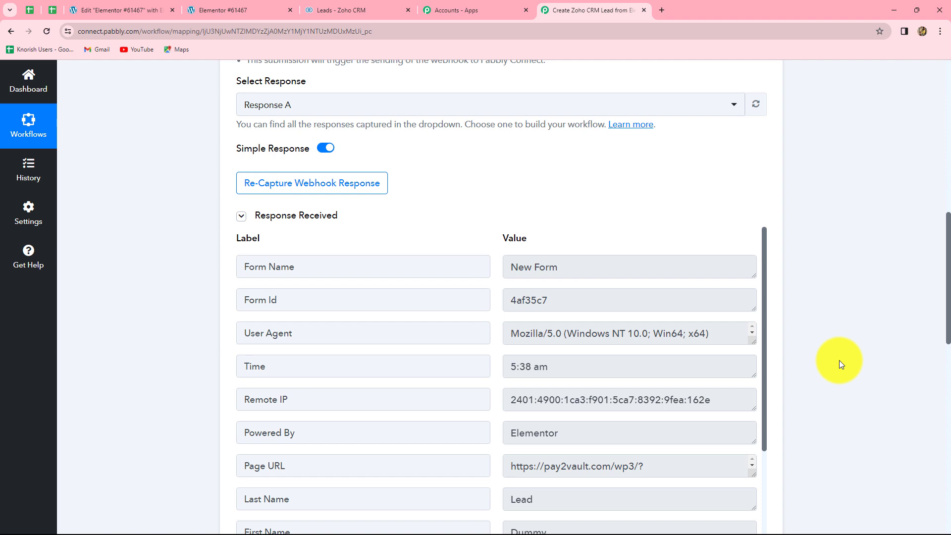
pyautogui.scroll(-3, 839, 360)
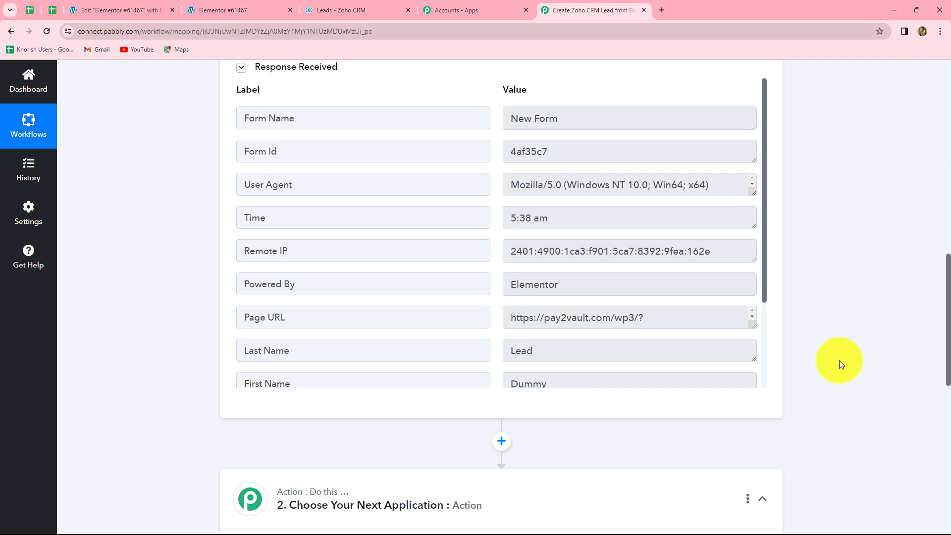
pyautogui.scroll(-4, 839, 362)
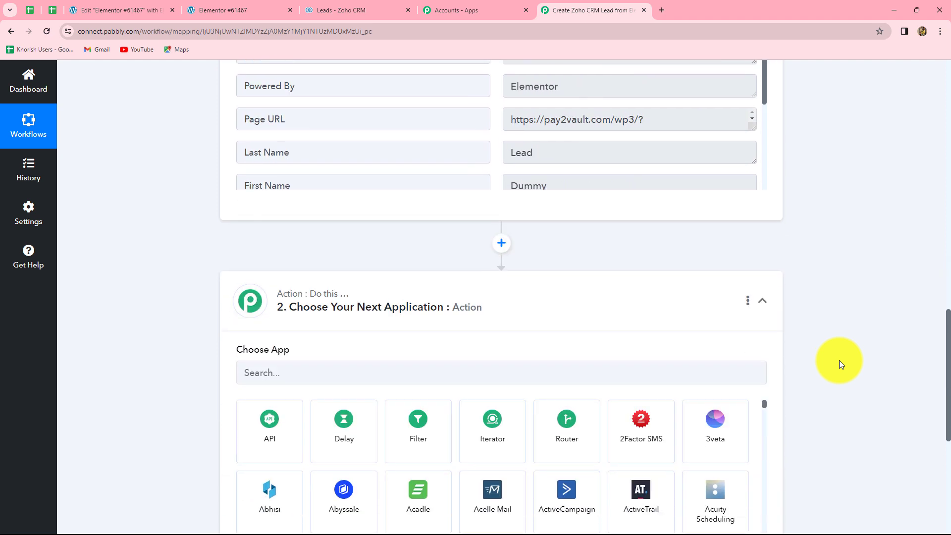
# Step: Search 'Zoho' and choose Zoho CRM as the action app
pyautogui.scroll(-4, 839, 362)
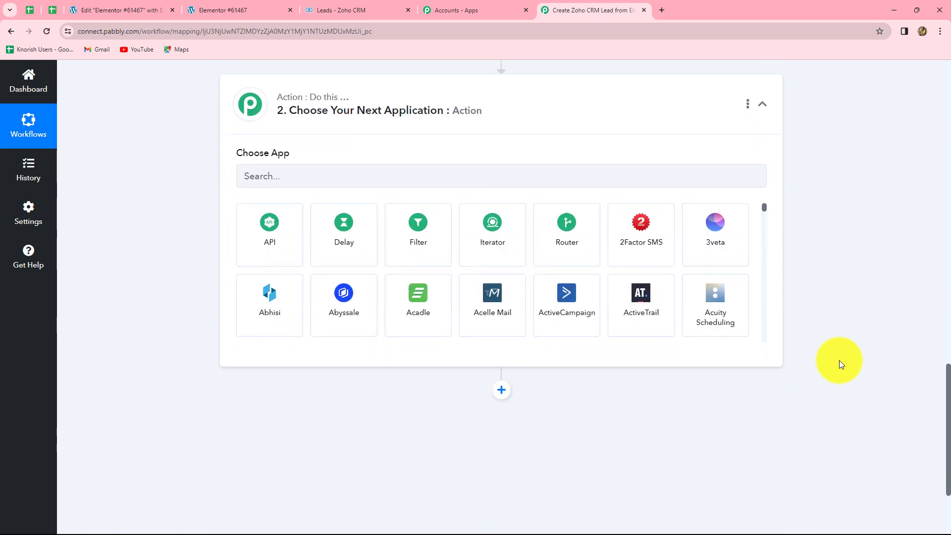
pyautogui.click(276, 174)
pyautogui.write('Zoho')
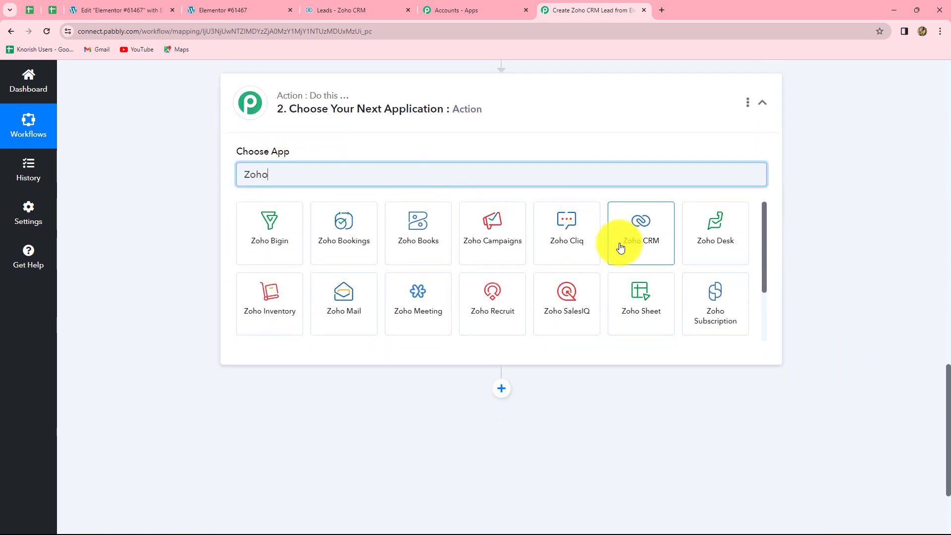
pyautogui.click(622, 245)
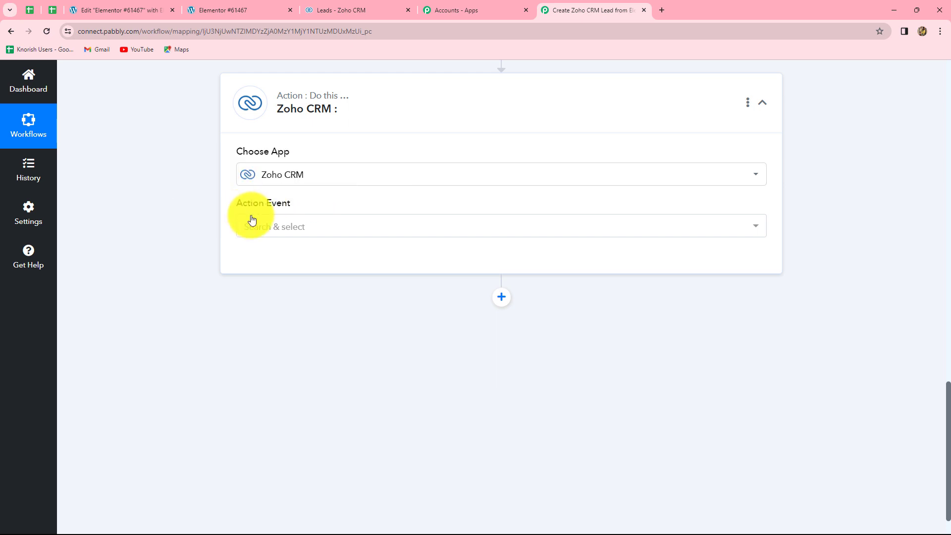
# Step: Set the action event to Insert/Update Record and open the Zoho CRM connection panel
pyautogui.click(274, 228)
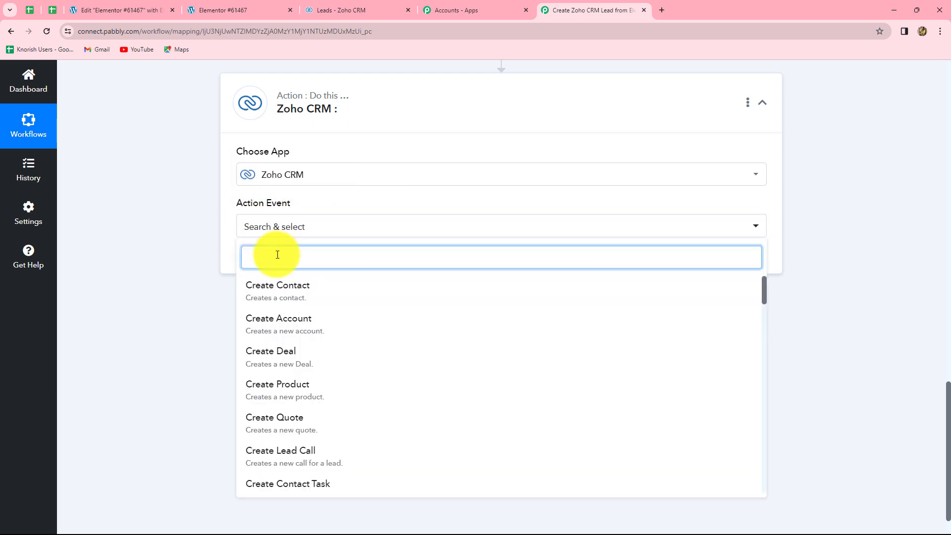
pyautogui.scroll(-10, 302, 352)
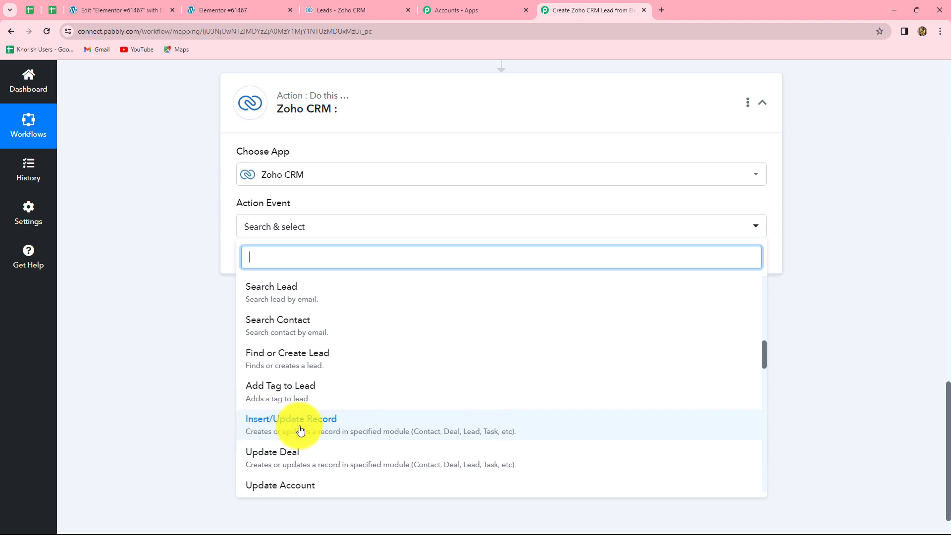
pyautogui.click(325, 425)
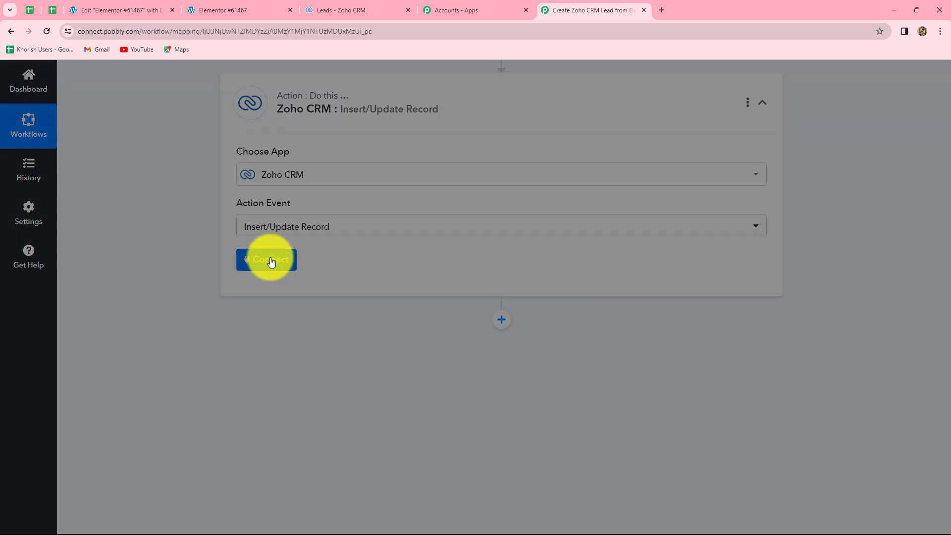
pyautogui.click(271, 261)
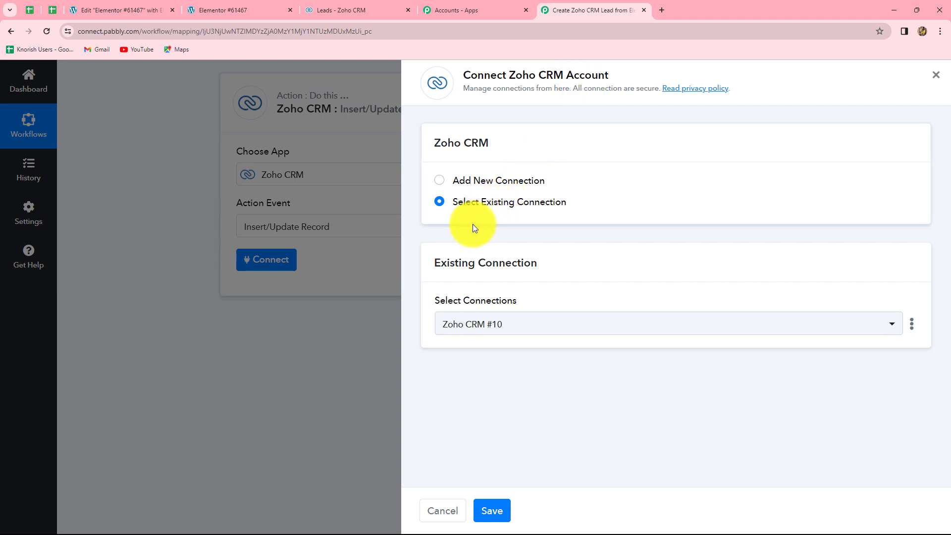
# Step: Add a new Zoho CRM #11 connection and begin connecting it to Zoho CRM
pyautogui.click(460, 177)
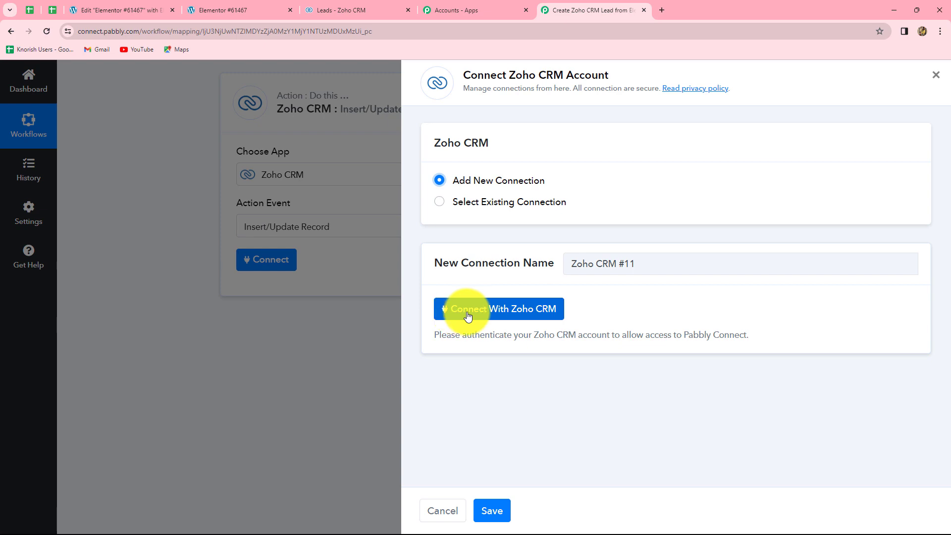
pyautogui.click(529, 317)
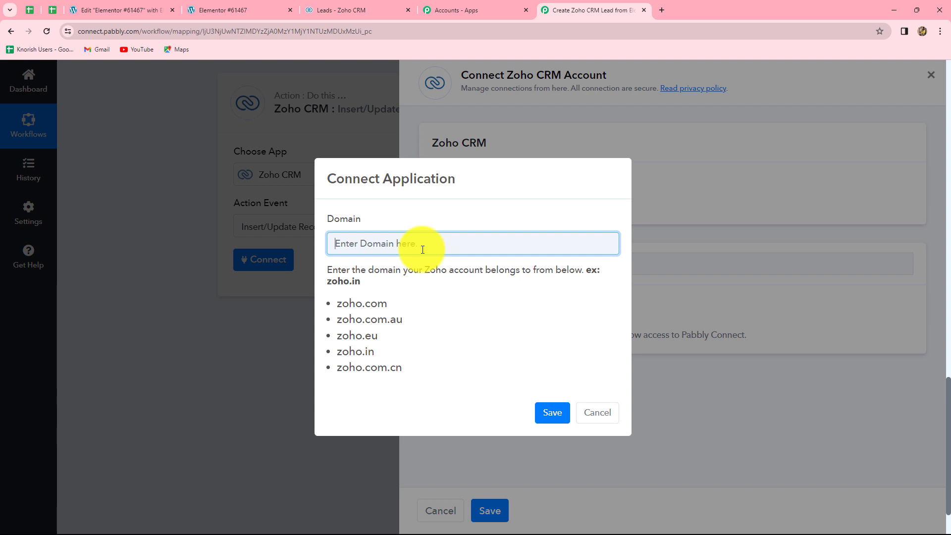
# Step: Check the Zoho CRM tab's address, then save zoho.com as the connection's Domain
pyautogui.click(353, 8)
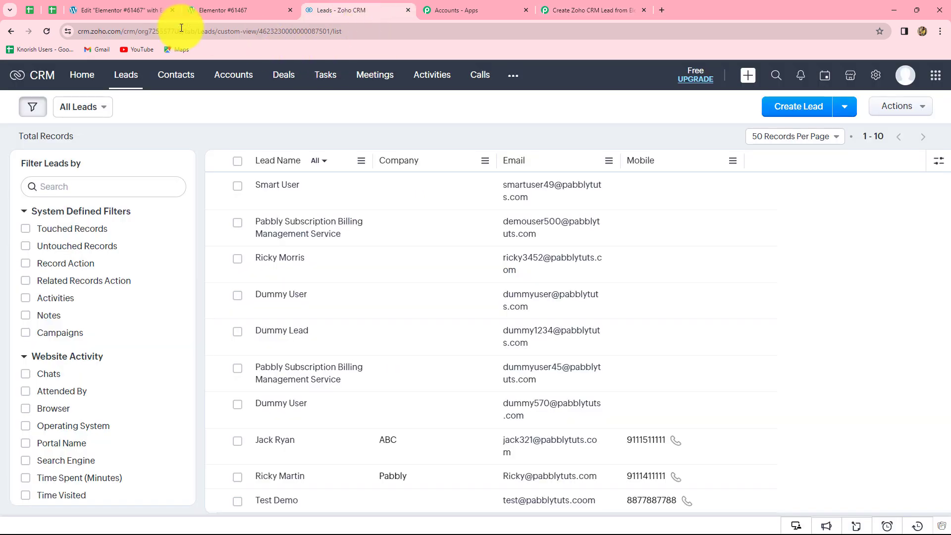
pyautogui.click(94, 32)
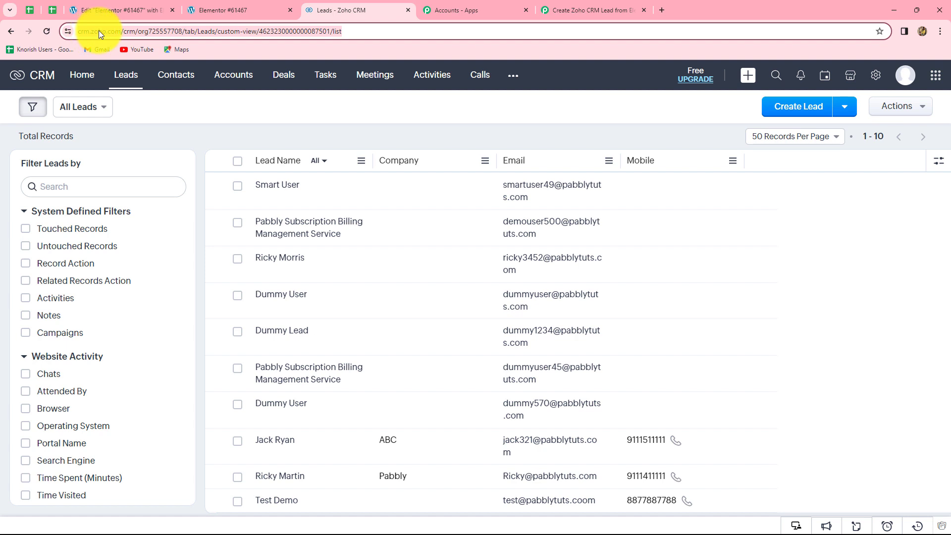
pyautogui.click(101, 31)
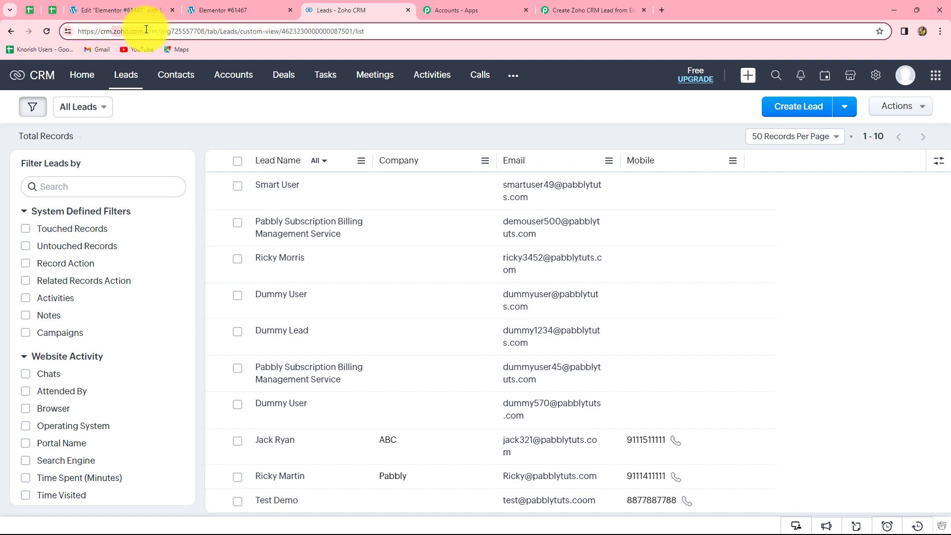
pyautogui.click(585, 10)
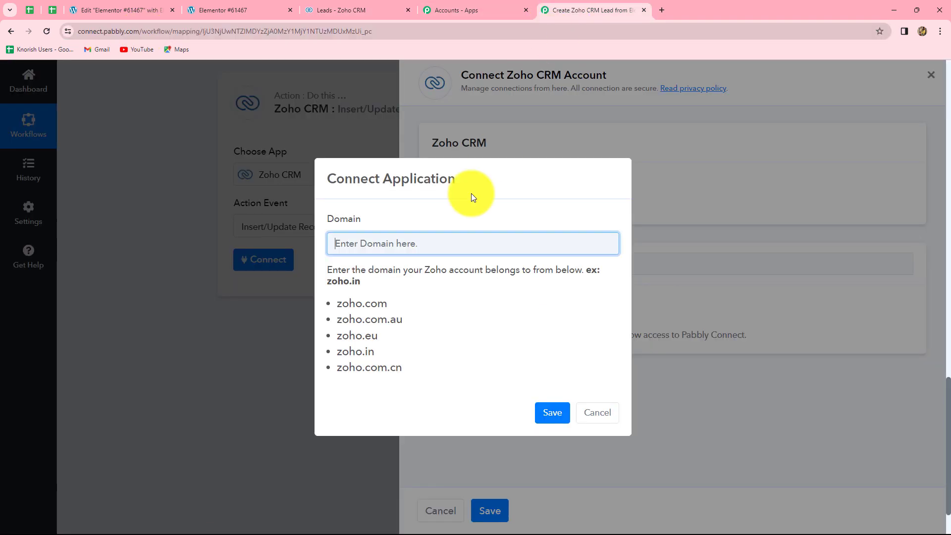
pyautogui.write('zoho.com')
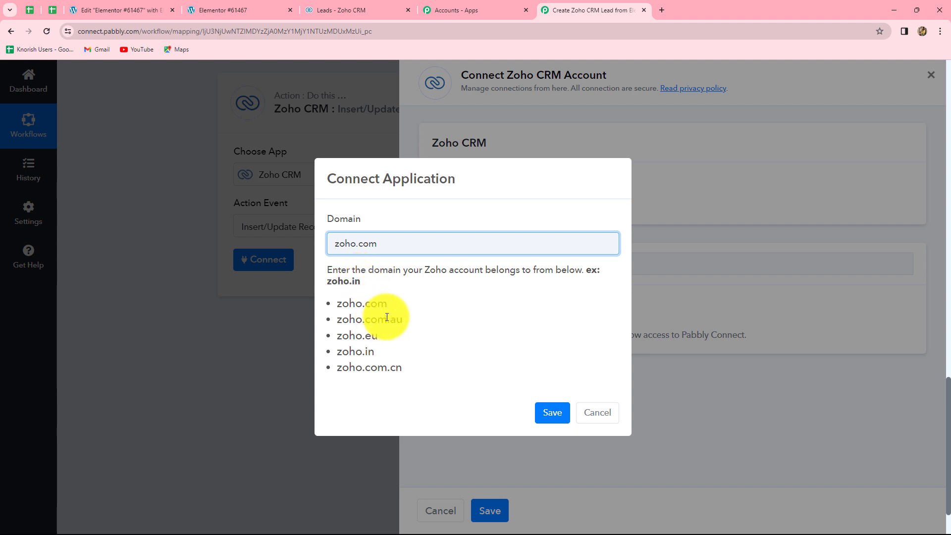
pyautogui.click(554, 411)
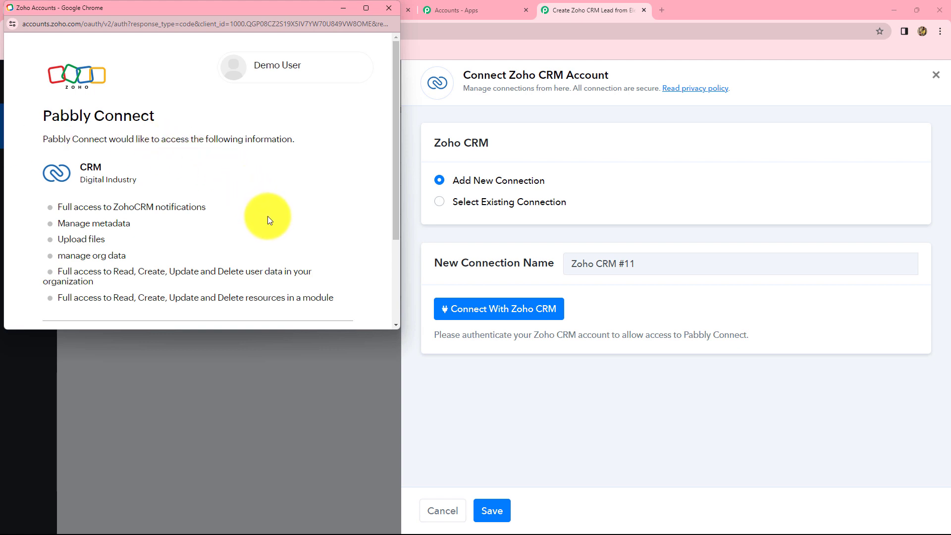
# Step: Accept Zoho's access request for Pabbly Connect, dismiss the success message, and return to the workflow
pyautogui.scroll(-2, 267, 216)
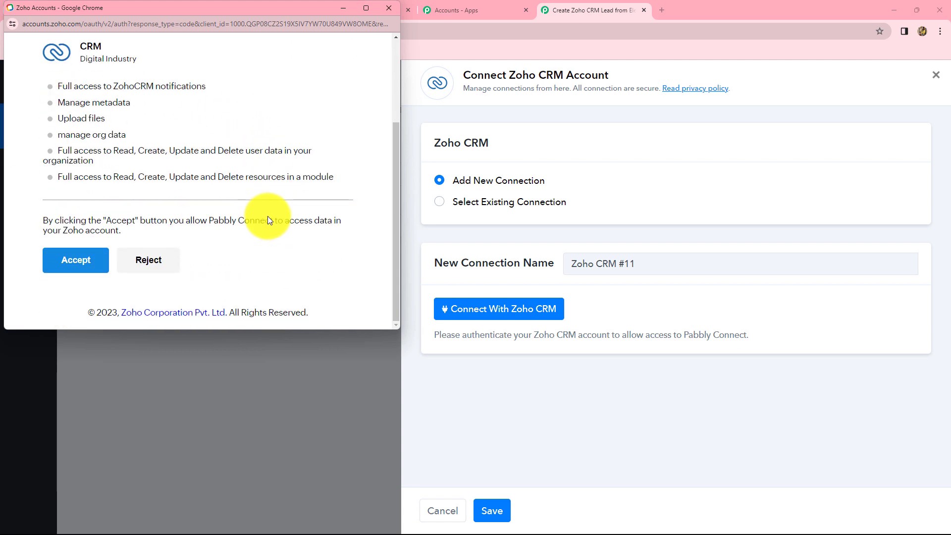
pyautogui.click(76, 261)
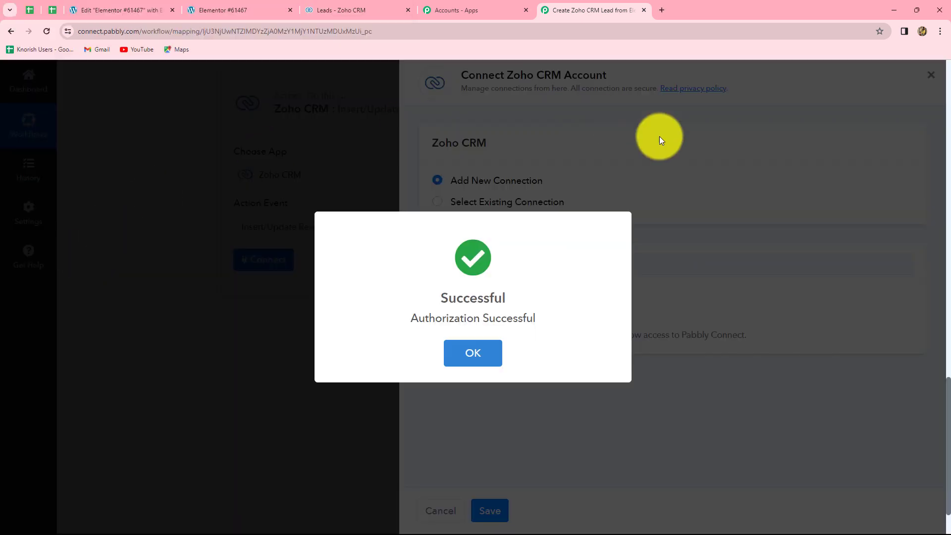
pyautogui.click(472, 353)
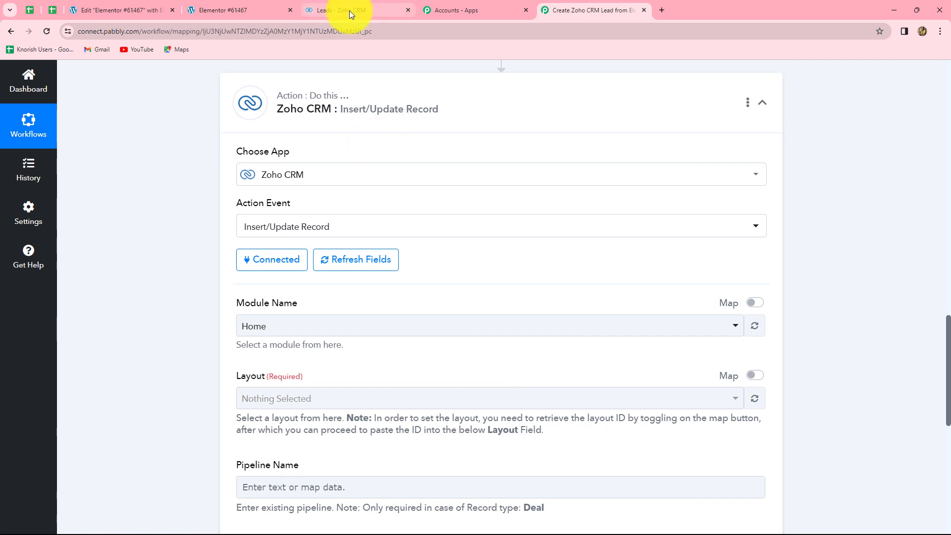
pyautogui.click(349, 10)
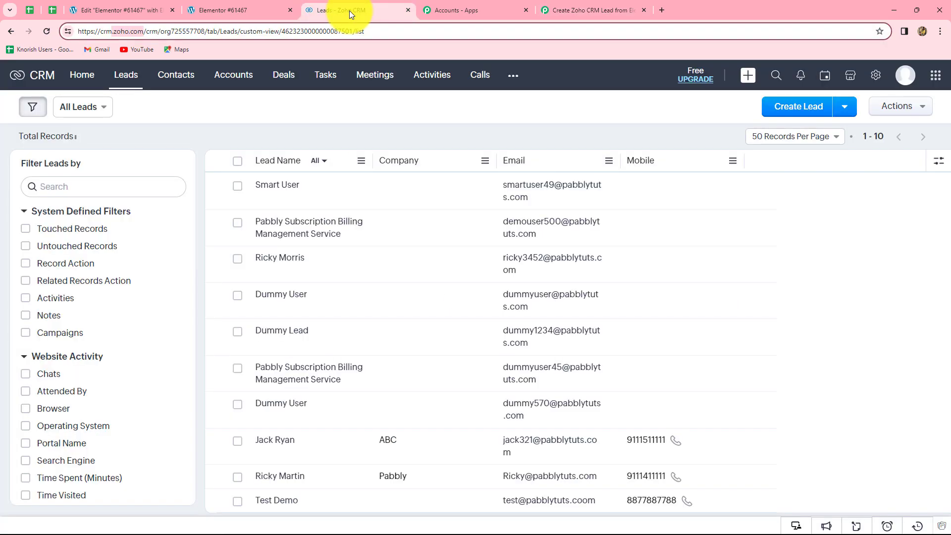
pyautogui.click(572, 10)
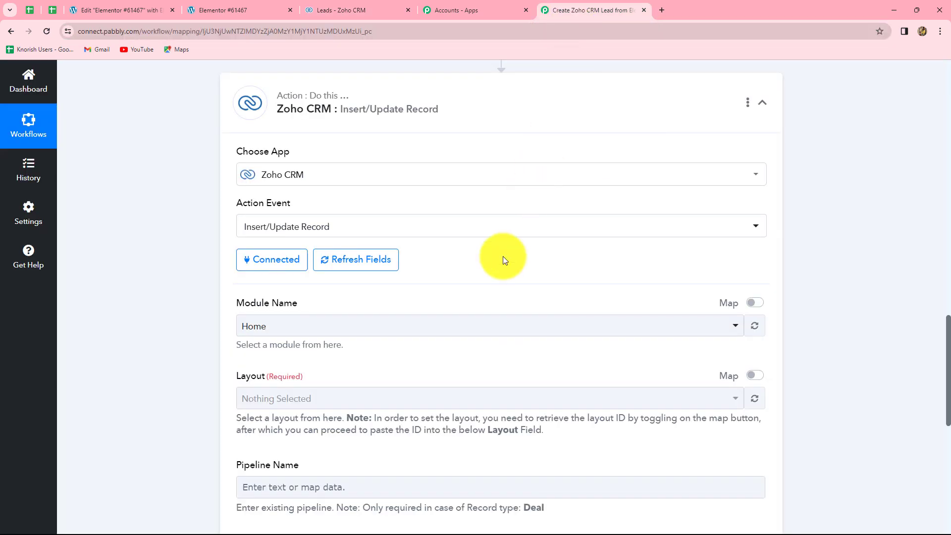
# Step: Select Leads as the Zoho CRM Module Name
pyautogui.scroll(-1, 611, 314)
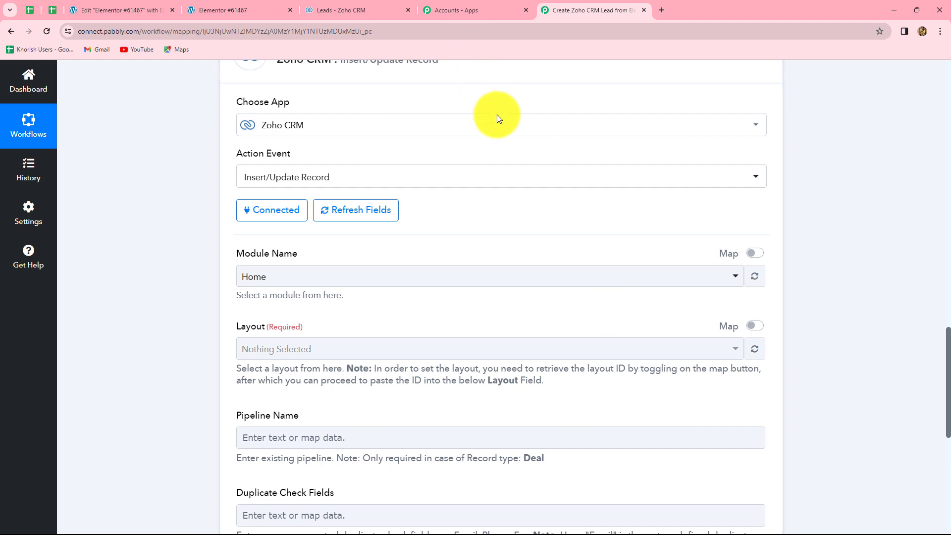
pyautogui.scroll(2, 497, 117)
pyautogui.scroll(-8, 525, 311)
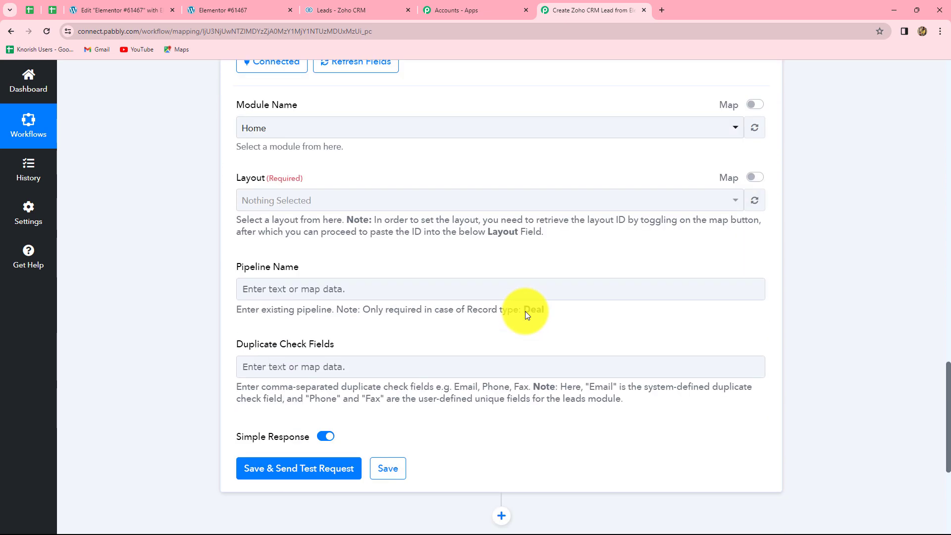
pyautogui.scroll(4, 525, 311)
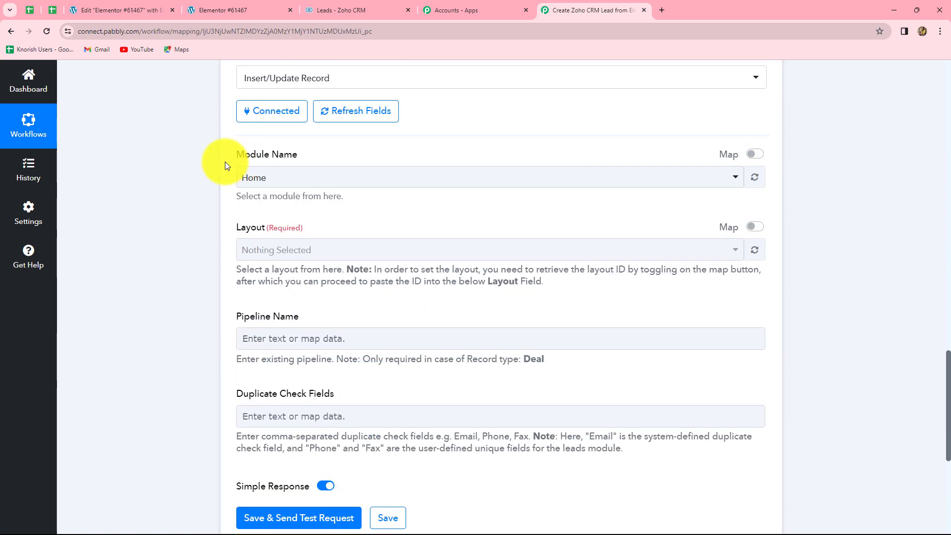
pyautogui.click(534, 412)
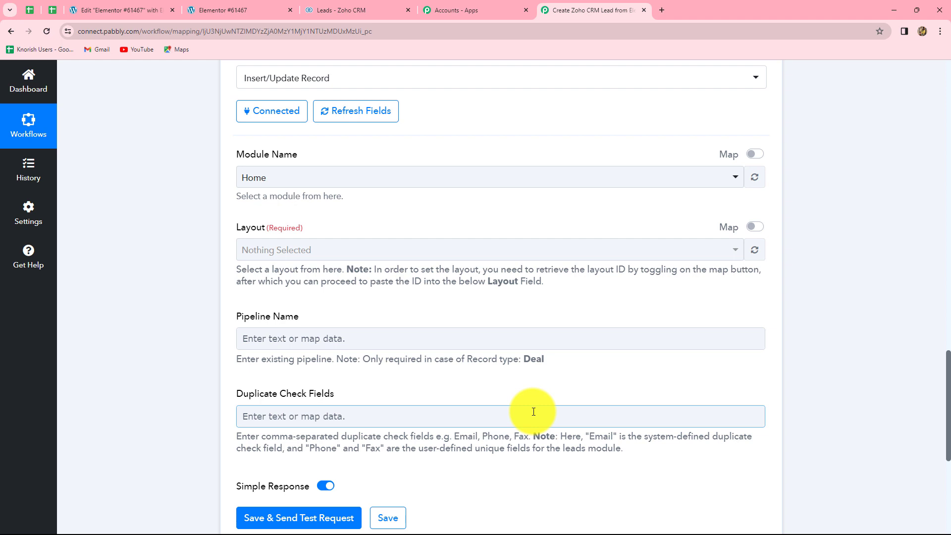
pyautogui.click(283, 181)
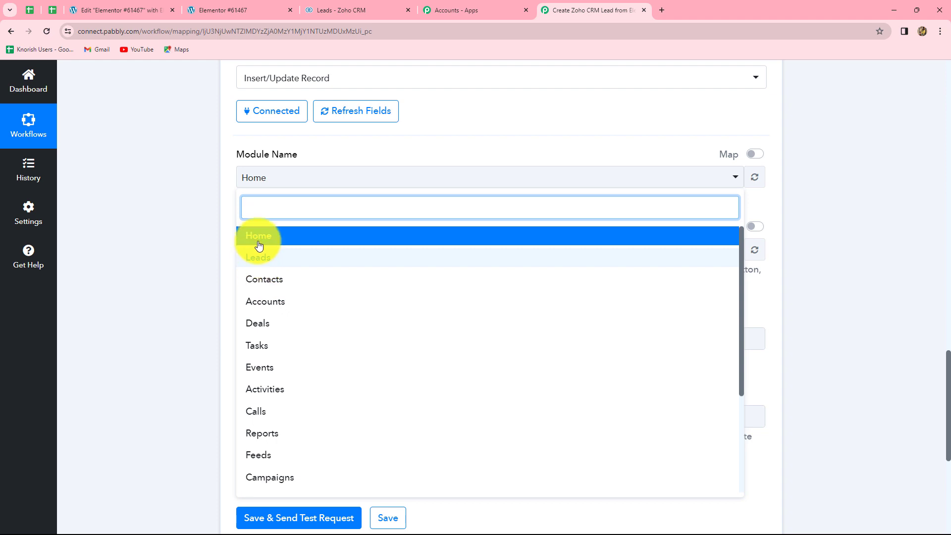
pyautogui.click(275, 262)
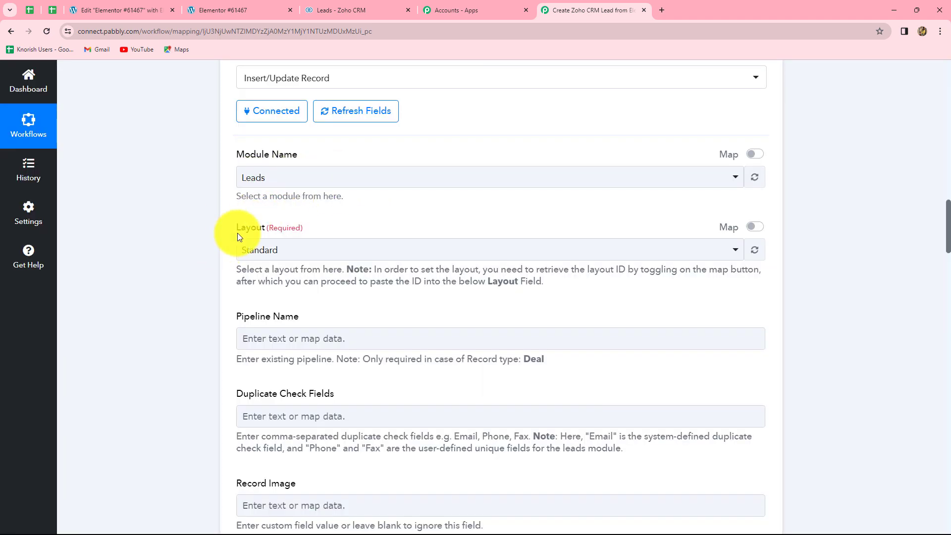
# Step: Keep the Standard layout and look over the empty lead fields like Email
pyautogui.click(295, 253)
pyautogui.click(204, 277)
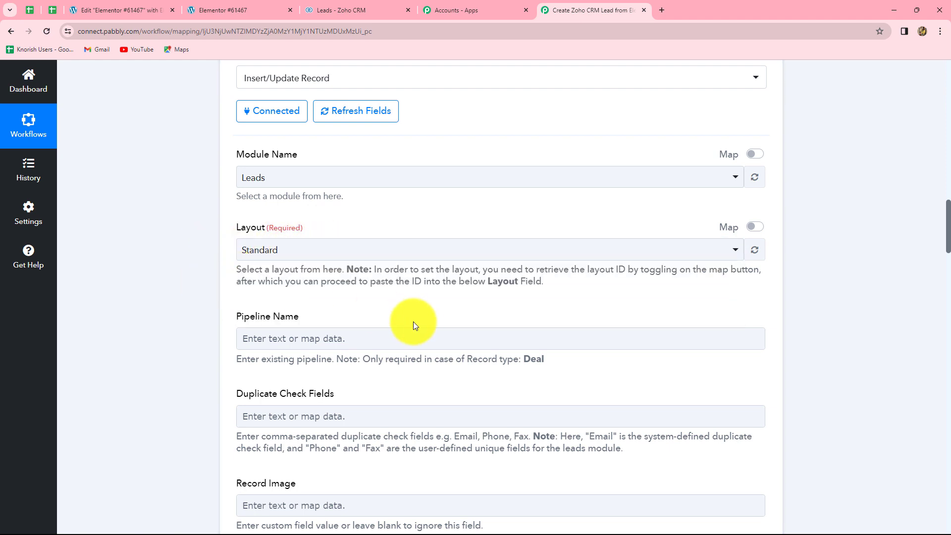
pyautogui.scroll(-6, 423, 329)
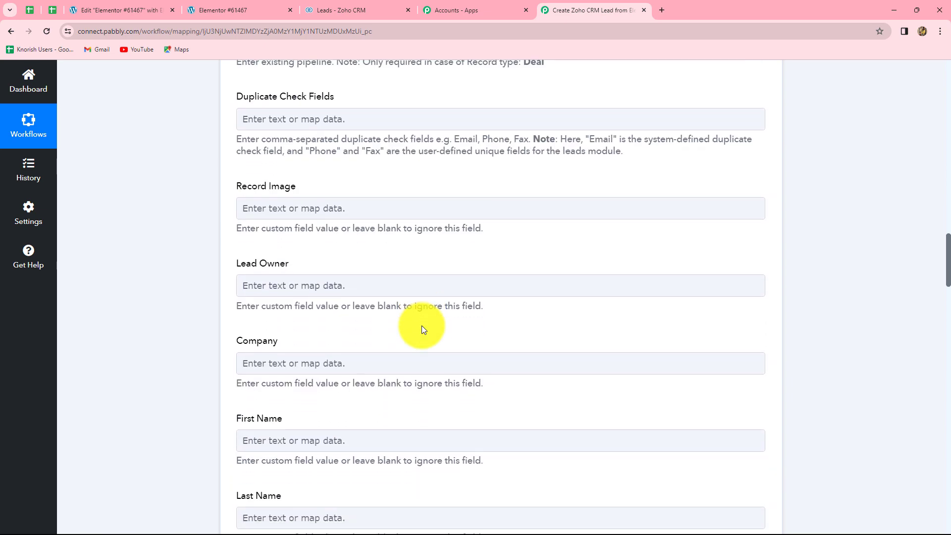
pyautogui.scroll(-7, 423, 329)
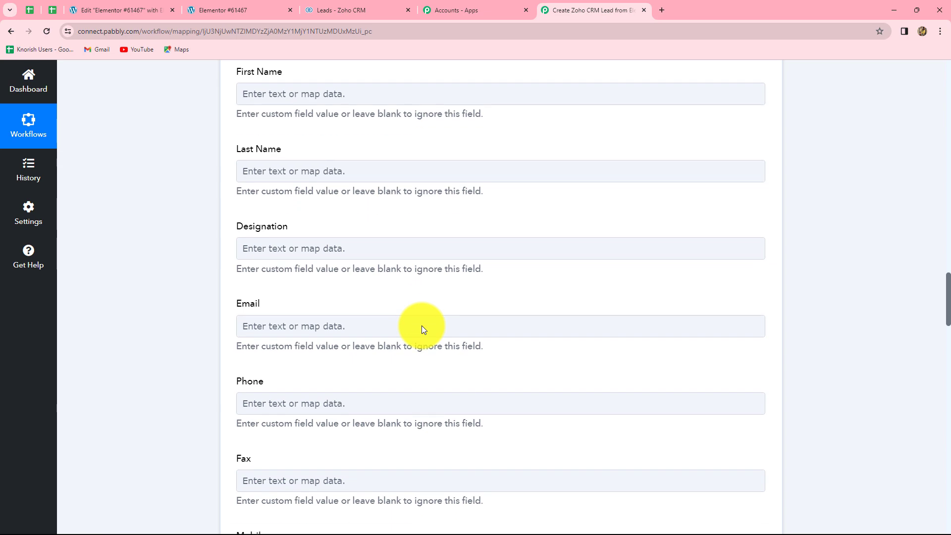
pyautogui.click(424, 330)
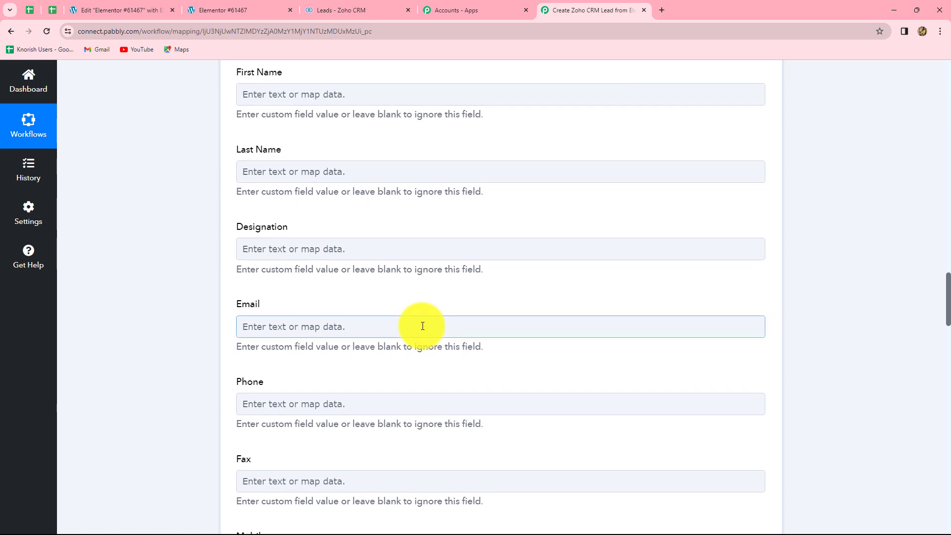
pyautogui.scroll(2, 423, 329)
pyautogui.scroll(-5, 423, 326)
pyautogui.scroll(6, 423, 326)
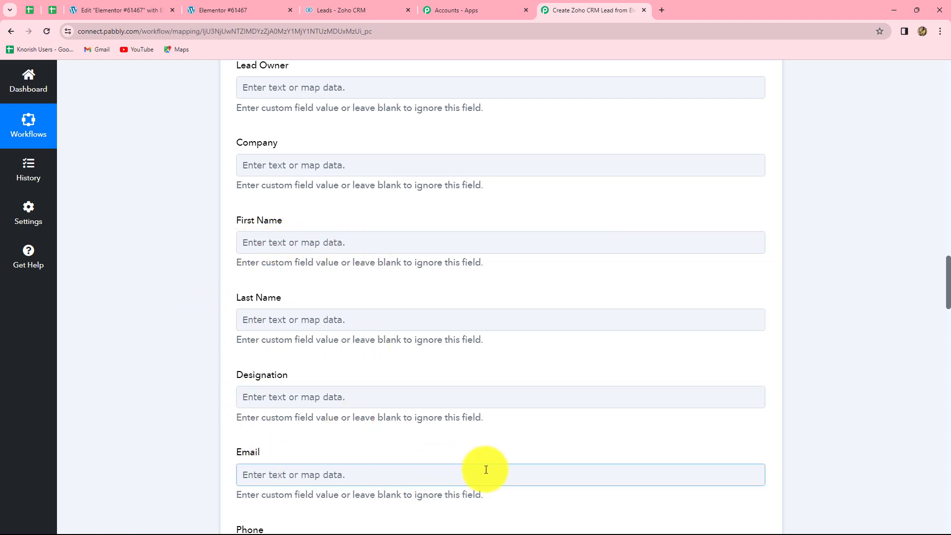
# Step: Map '1. First Name : Dummy' from the Elementor step into the lead's First Name
pyautogui.click(324, 242)
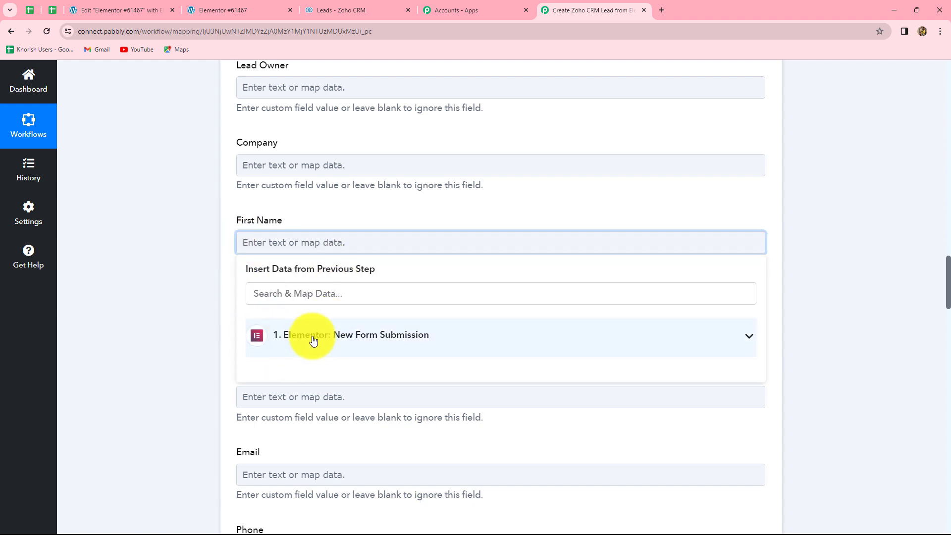
pyautogui.scroll(-3, 795, 289)
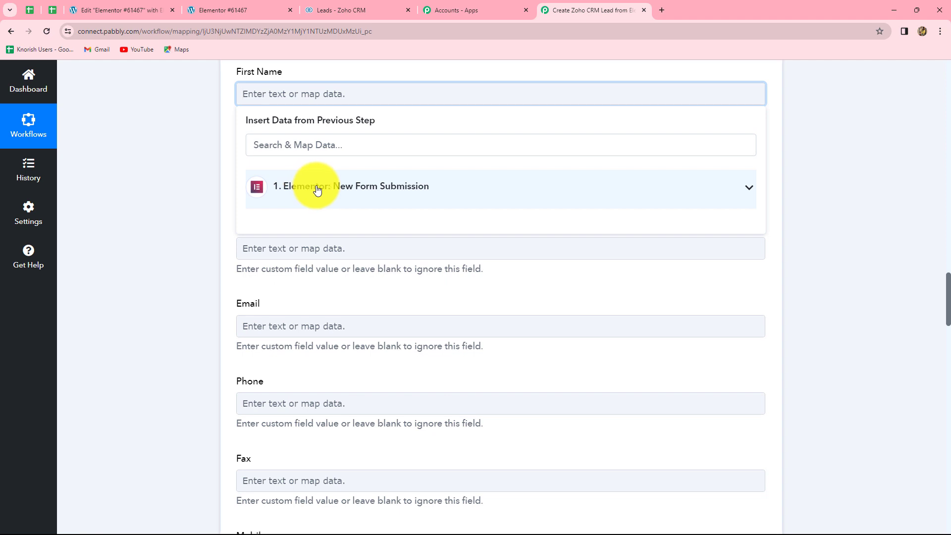
pyautogui.click(376, 187)
pyautogui.scroll(-3, 367, 325)
pyautogui.scroll(3, 369, 327)
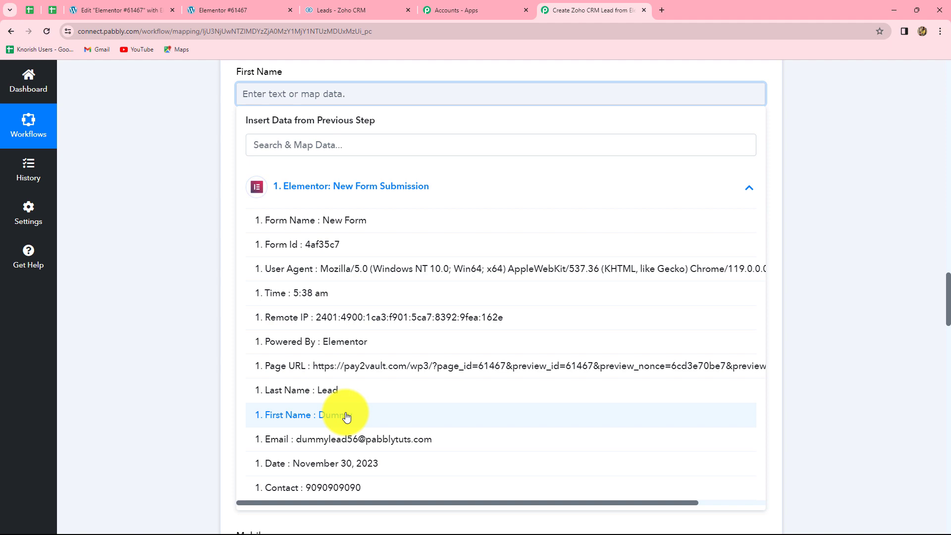
pyautogui.click(347, 414)
pyautogui.click(210, 236)
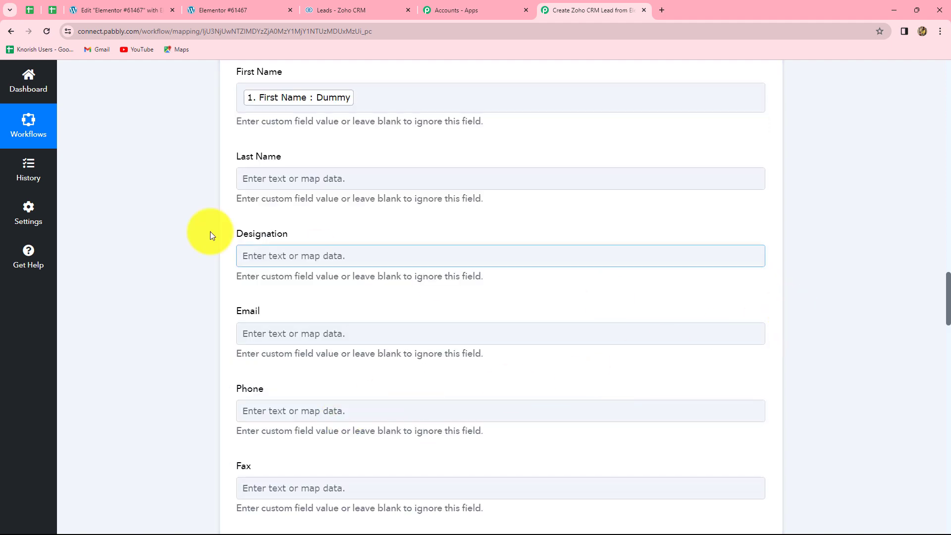
pyautogui.scroll(2, 263, 246)
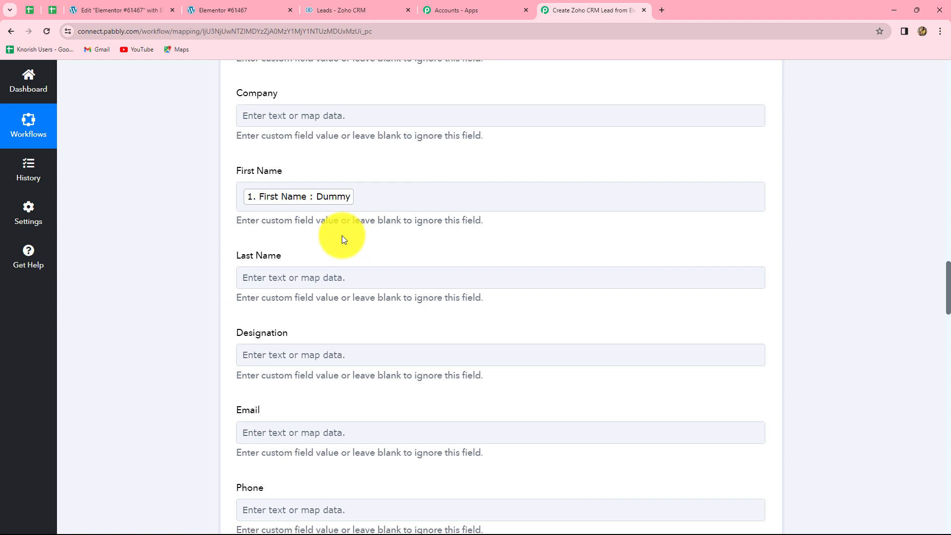
pyautogui.click(365, 195)
pyautogui.click(260, 203)
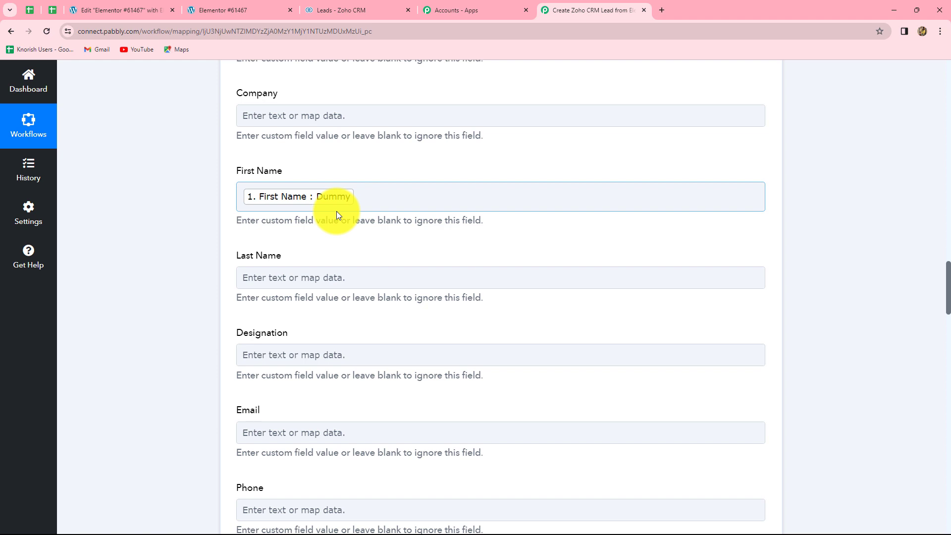
pyautogui.click(337, 212)
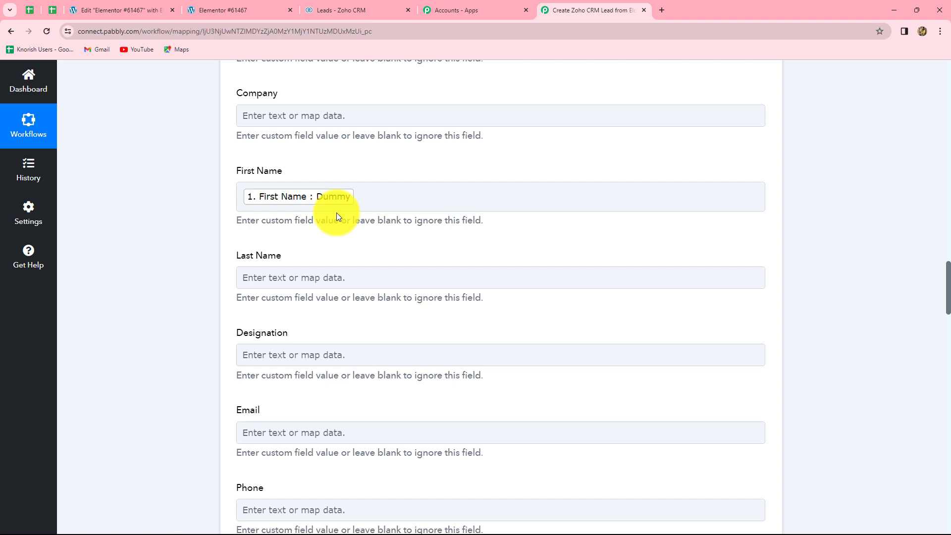
pyautogui.scroll(-2, 336, 217)
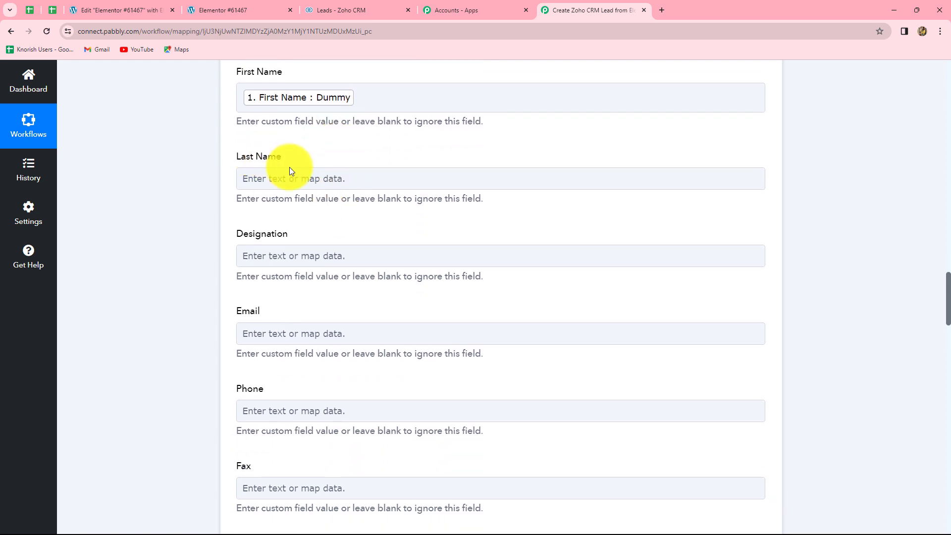
# Step: Map the form's Last Name and Email values into the lead's Last Name and Email
pyautogui.click(284, 180)
pyautogui.click(318, 273)
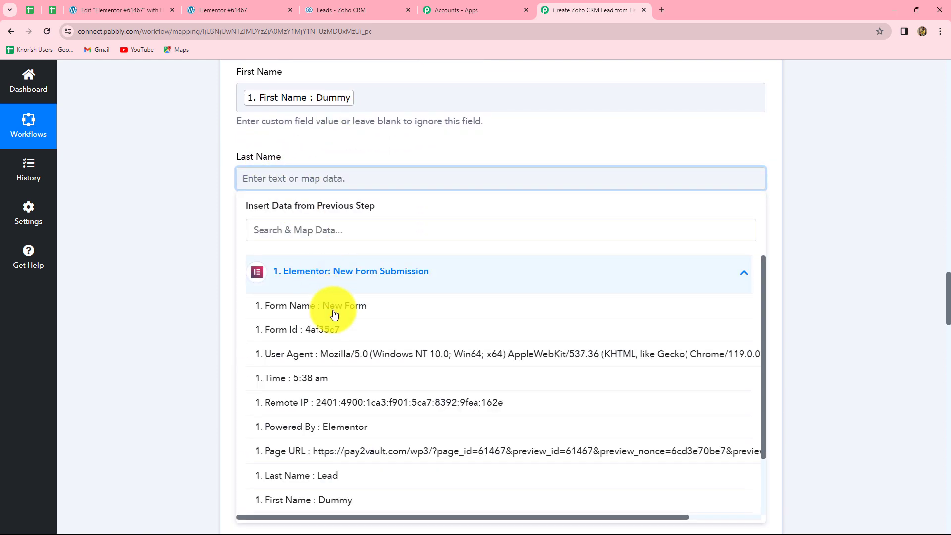
pyautogui.click(336, 477)
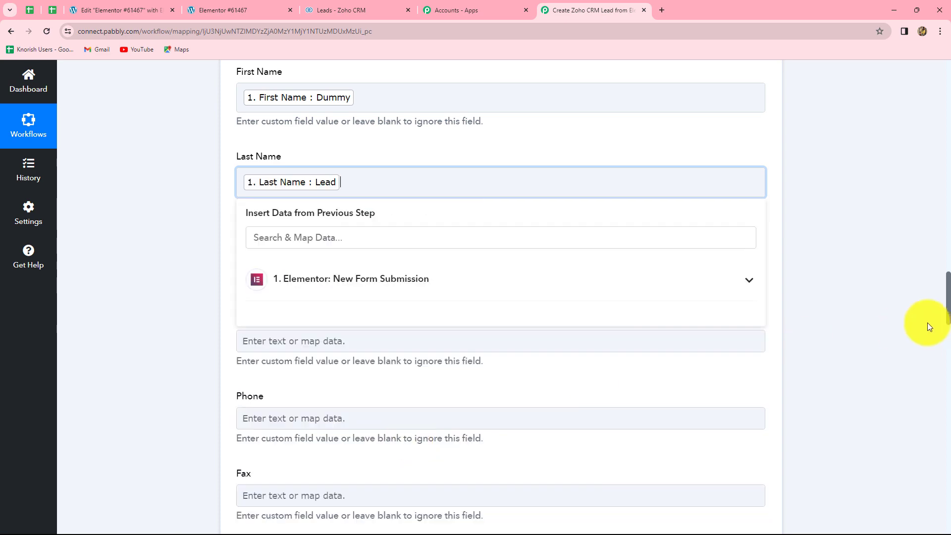
pyautogui.click(929, 327)
pyautogui.scroll(-4, 530, 319)
pyautogui.click(333, 153)
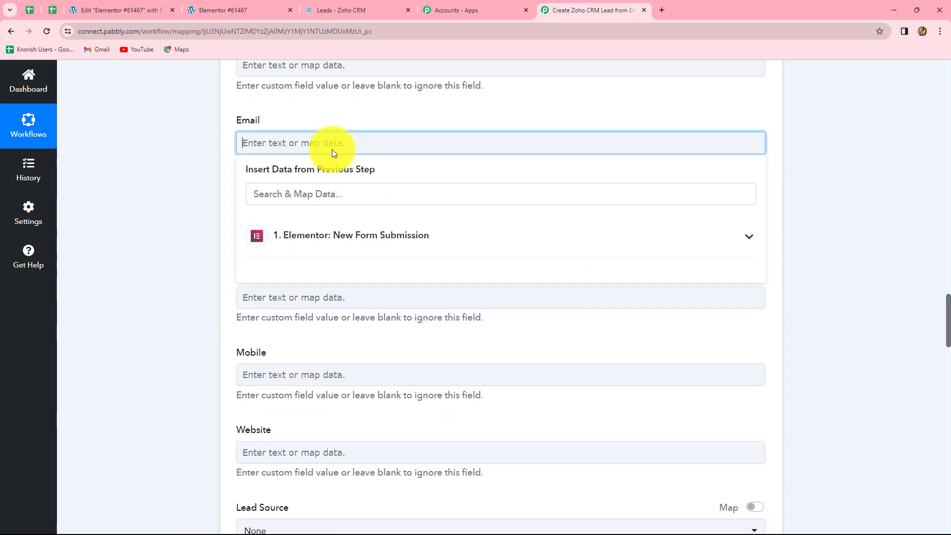
pyautogui.click(340, 235)
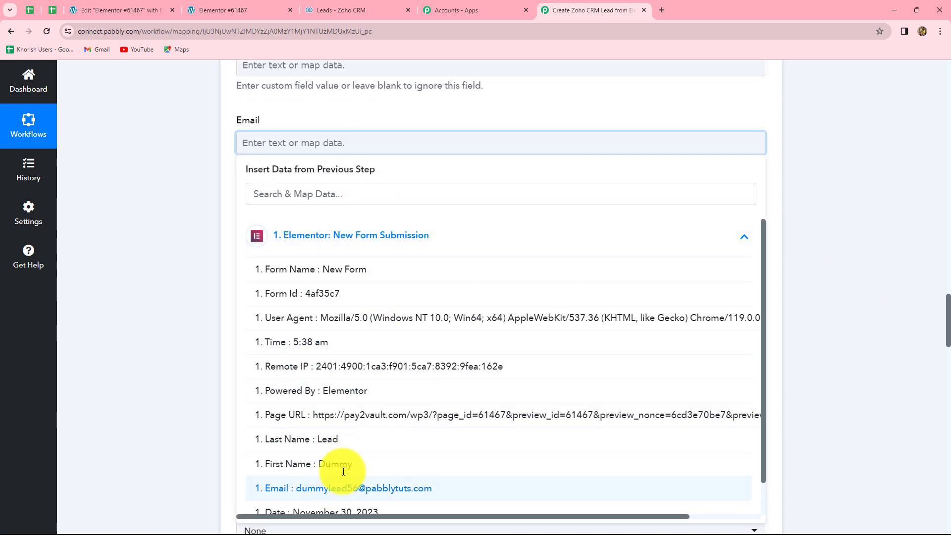
pyautogui.click(343, 486)
pyautogui.click(840, 299)
pyautogui.scroll(-4, 432, 263)
# Step: Map the form's Contact number into the lead's Phone field, leaving Mobile empty
pyautogui.click(307, 174)
pyautogui.click(157, 217)
pyautogui.scroll(2, 306, 173)
pyautogui.scroll(-1, 310, 149)
pyautogui.scroll(2, 312, 158)
pyautogui.click(314, 173)
pyautogui.click(342, 272)
pyautogui.click(323, 499)
pyautogui.click(881, 312)
pyautogui.scroll(-1, 474, 318)
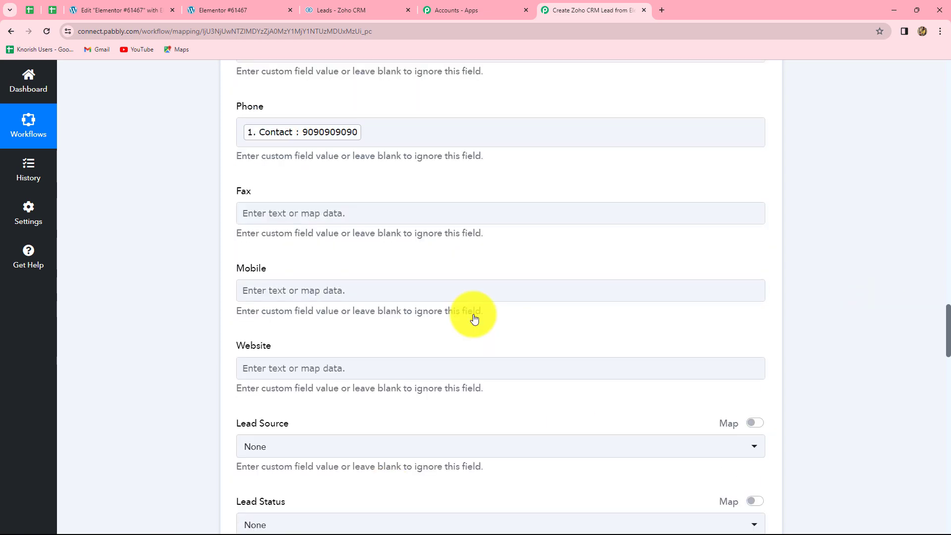
# Step: Save the Zoho CRM mapping and send a test request
pyautogui.scroll(-18, 474, 318)
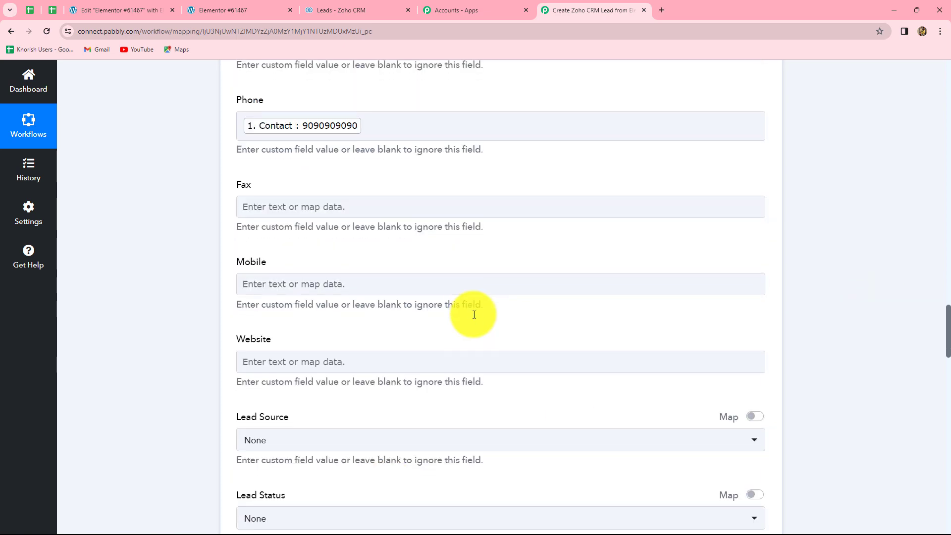
pyautogui.scroll(-12, 474, 314)
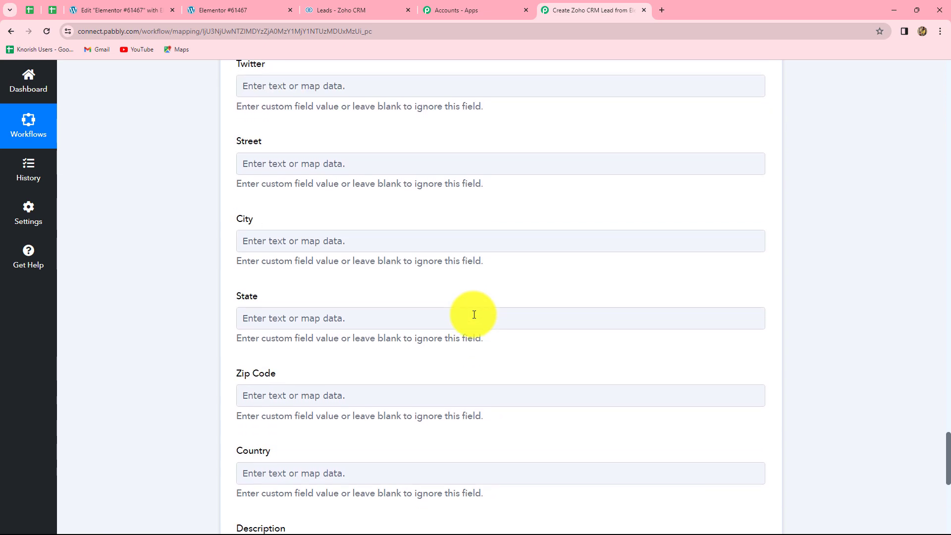
pyautogui.scroll(13, 474, 314)
pyautogui.click(474, 315)
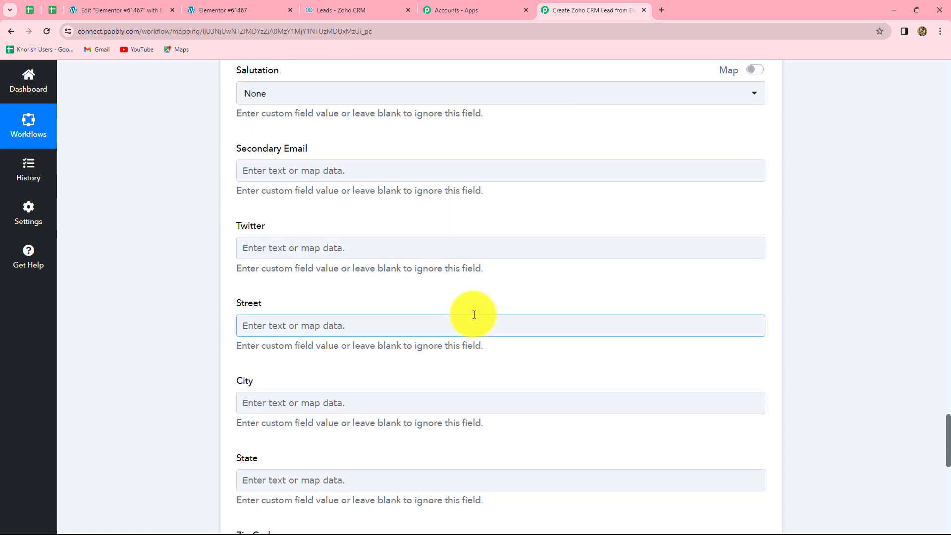
pyautogui.scroll(-10, 474, 314)
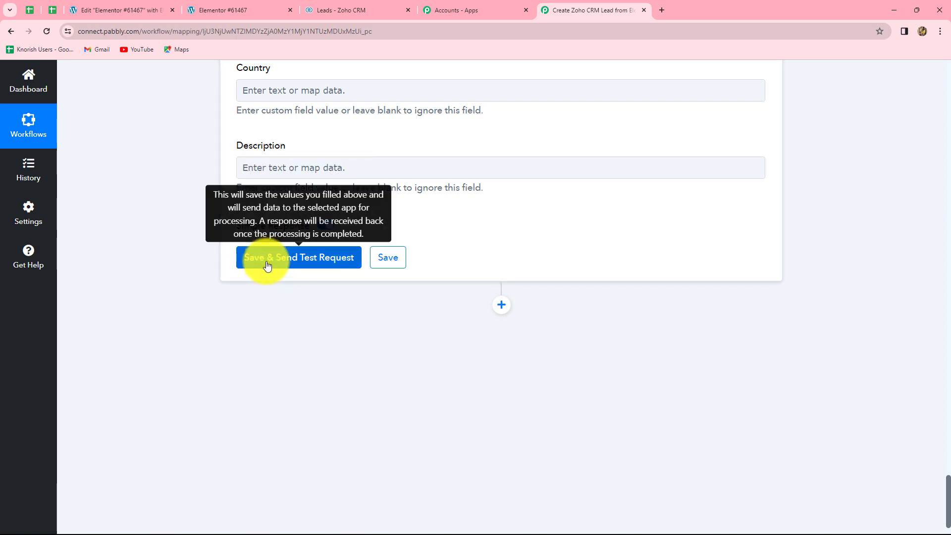
pyautogui.click(284, 260)
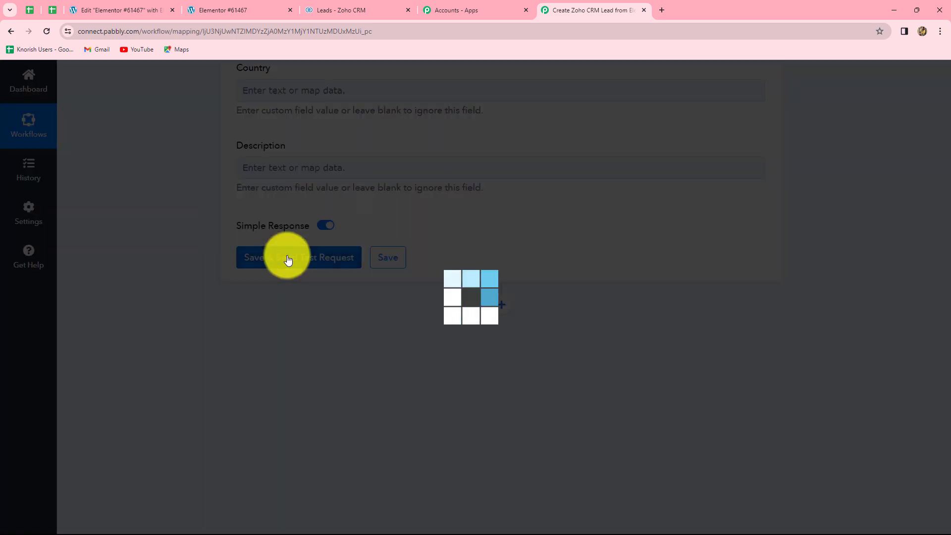
# Step: Review the Zoho CRM test response for Dummy Lead, then bring up the Zoho CRM Leads list
pyautogui.scroll(-3, 944, 352)
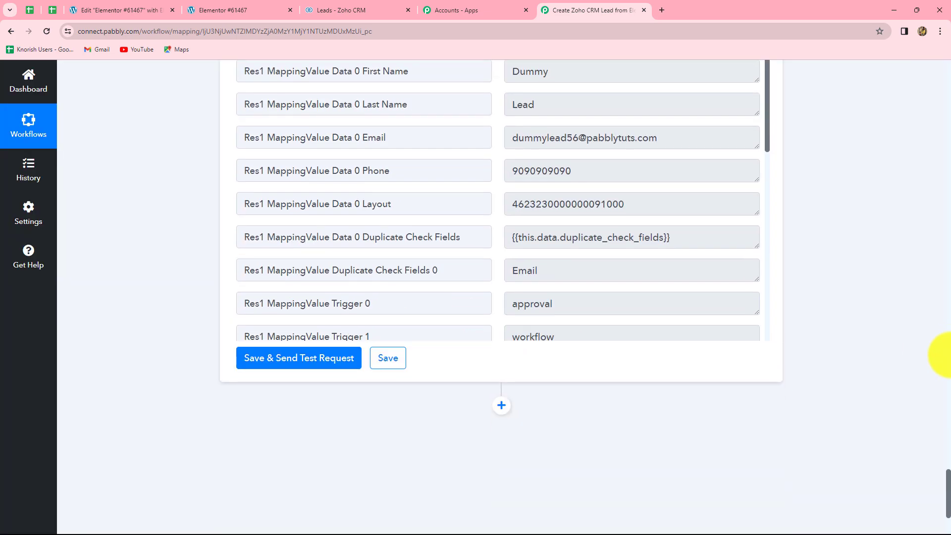
pyautogui.scroll(1, 944, 354)
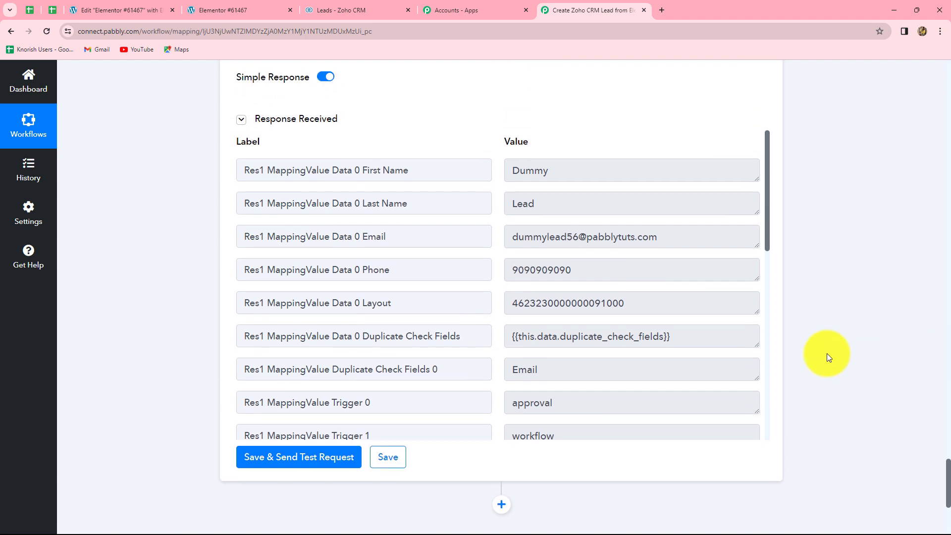
pyautogui.moveTo(626, 304); pyautogui.dragTo(487, 305)
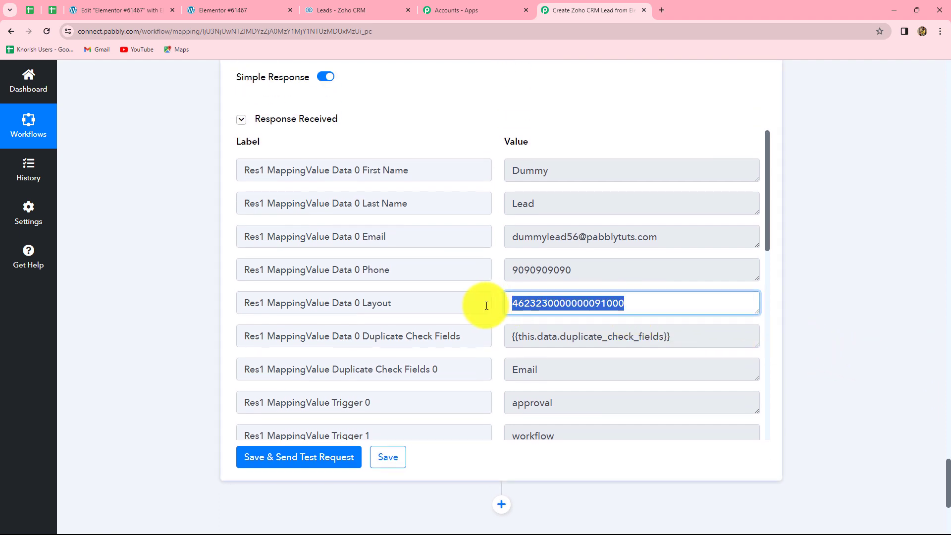
pyautogui.click(659, 294)
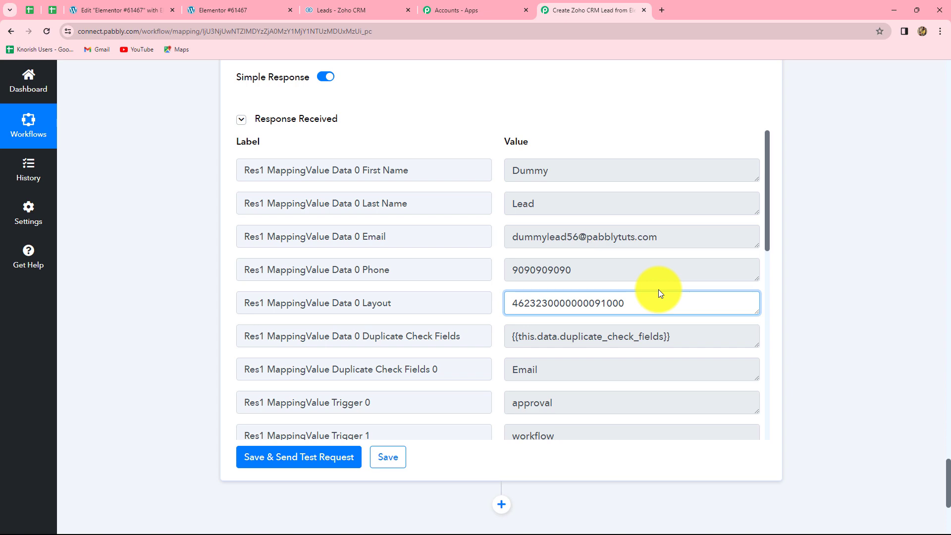
pyautogui.click(345, 11)
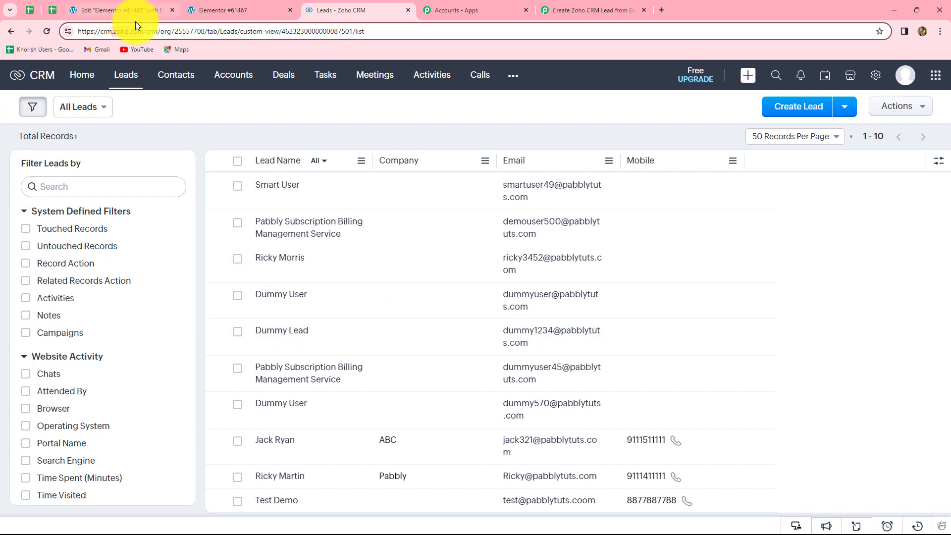
# Step: Reload the Zoho CRM Leads list to confirm the new test lead, then preview the Elementor page
pyautogui.click(47, 31)
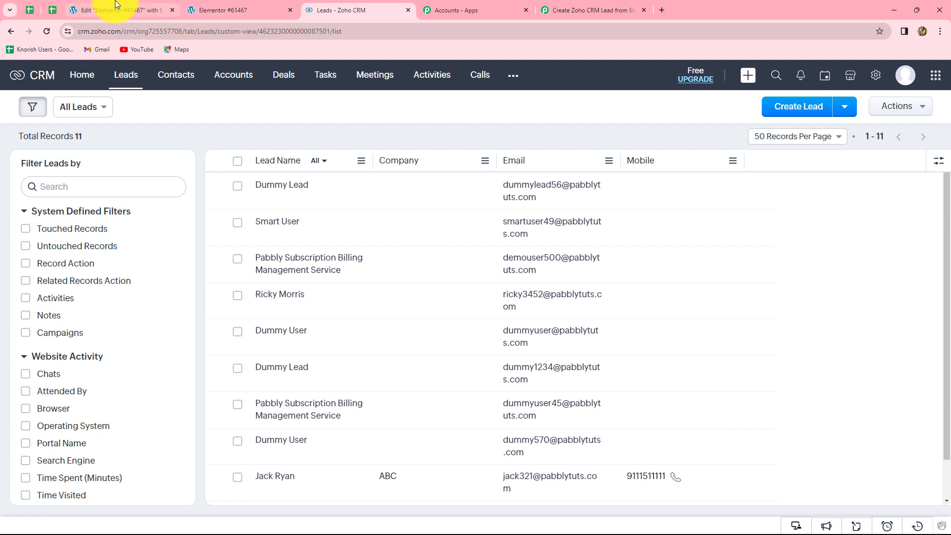
pyautogui.moveTo(121, 7)
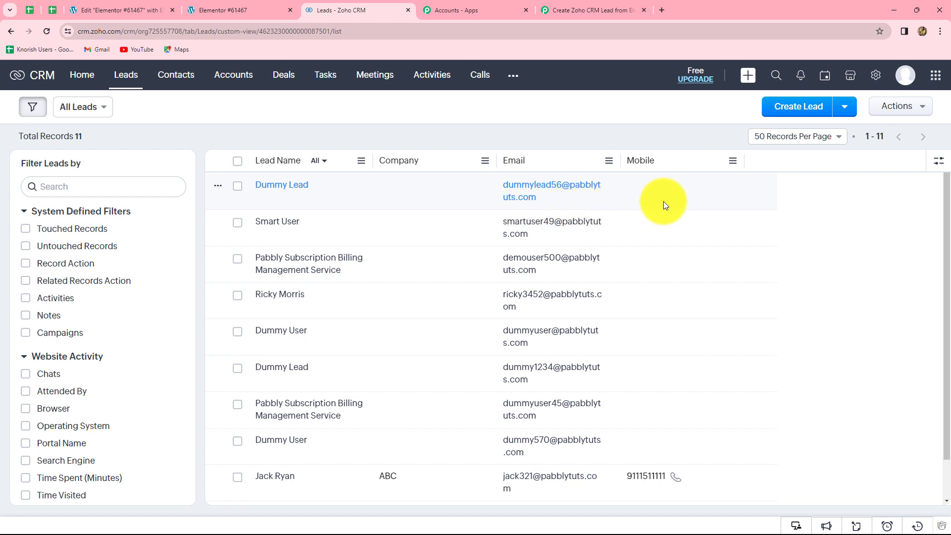
pyautogui.click(114, 10)
pyautogui.click(107, 524)
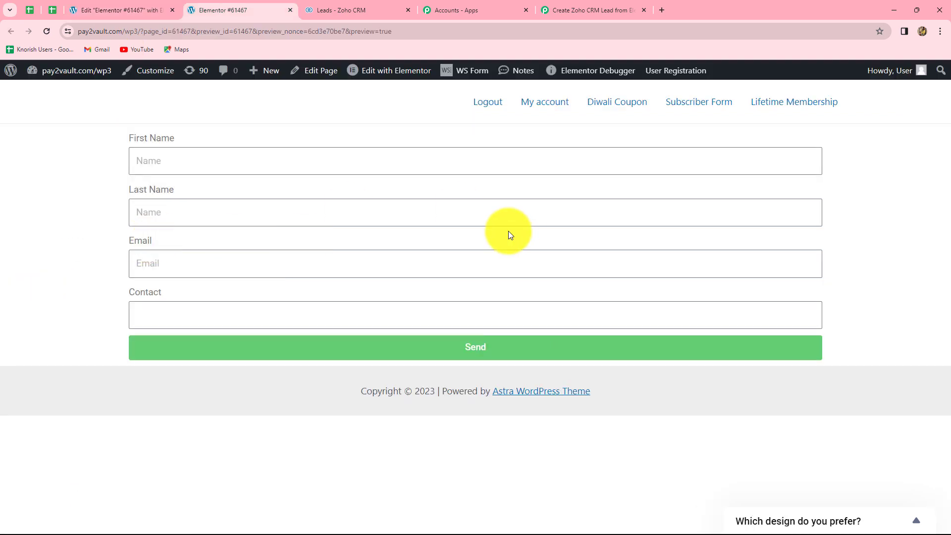
# Step: Submit the preview form with a test lead's first and last name, e-mail and contact number, then reload Zoho CRM Leads
pyautogui.click(168, 155)
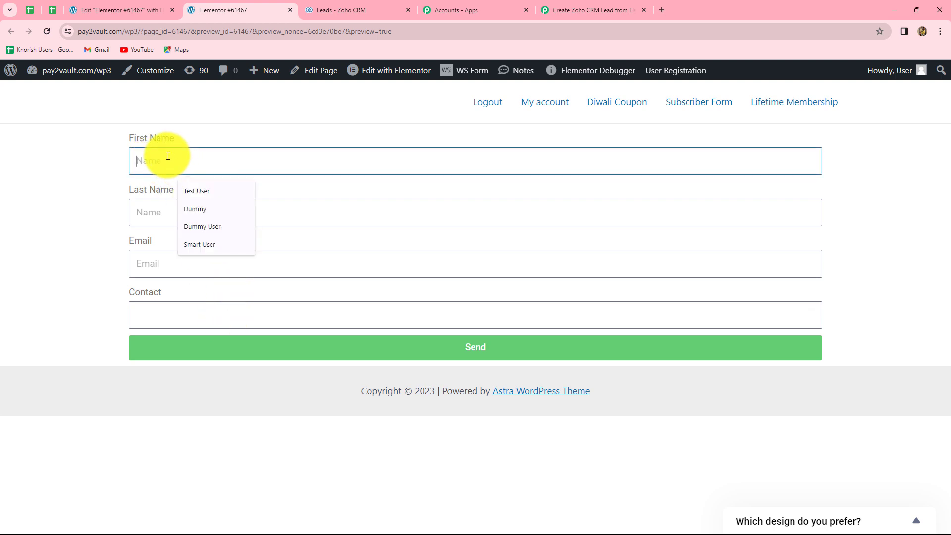
pyautogui.write('Demo')
pyautogui.click(147, 213)
pyautogui.write('Lead')
pyautogui.click(147, 265)
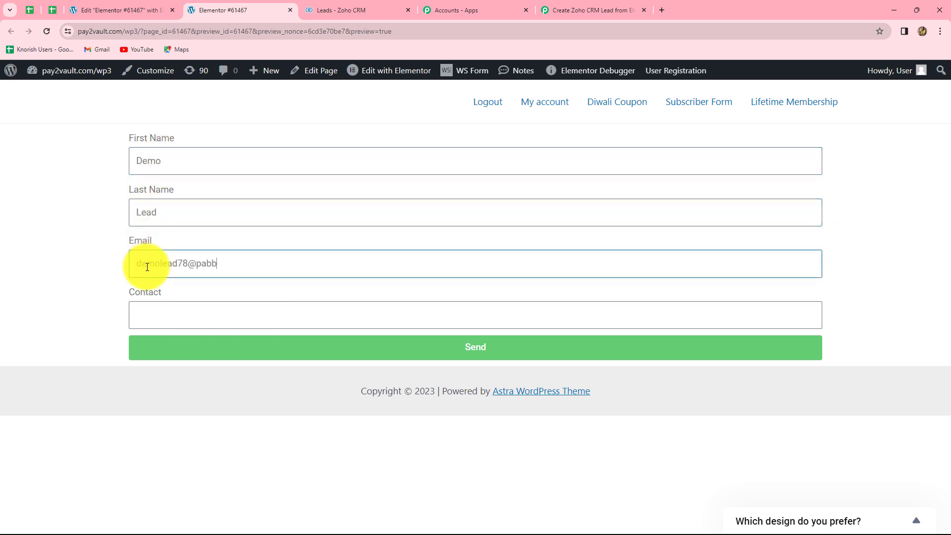
pyautogui.click(145, 325)
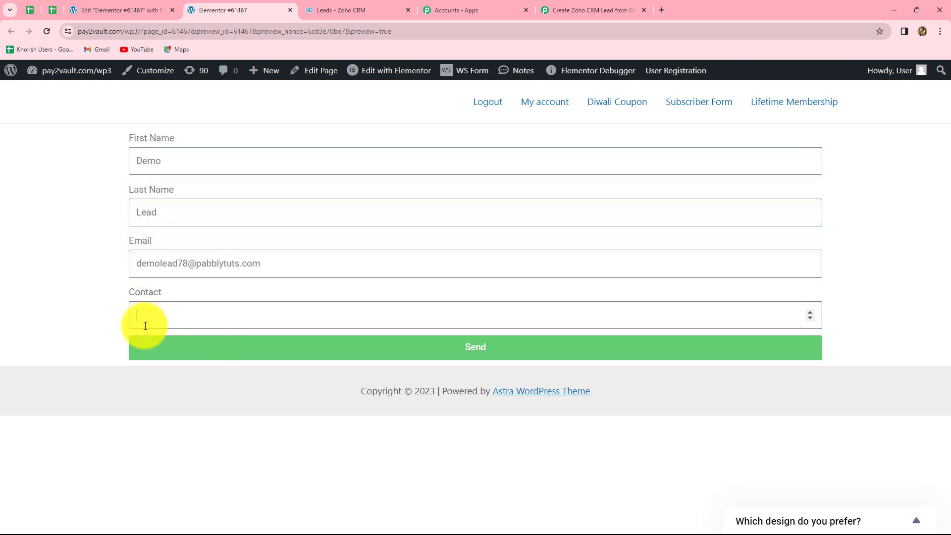
pyautogui.write('8888888888')
pyautogui.click(155, 351)
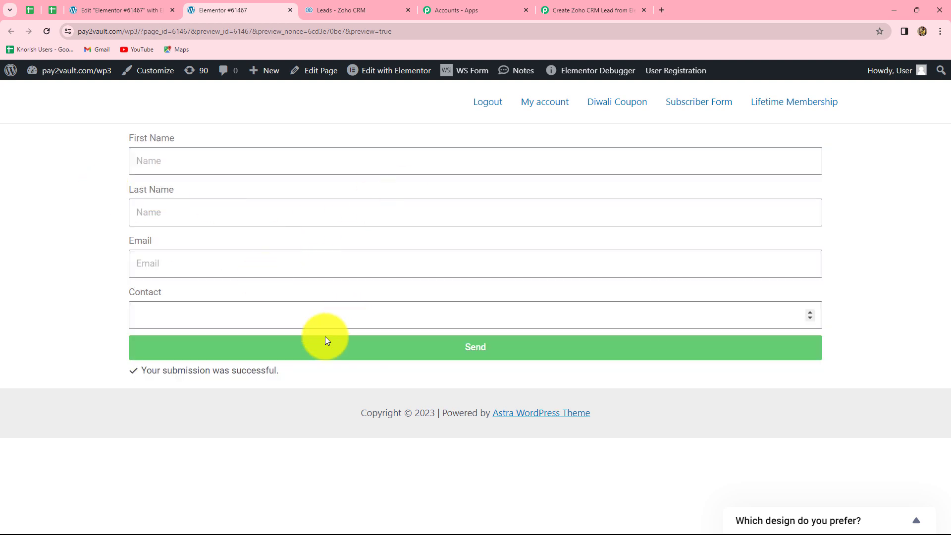
pyautogui.click(341, 8)
pyautogui.click(46, 31)
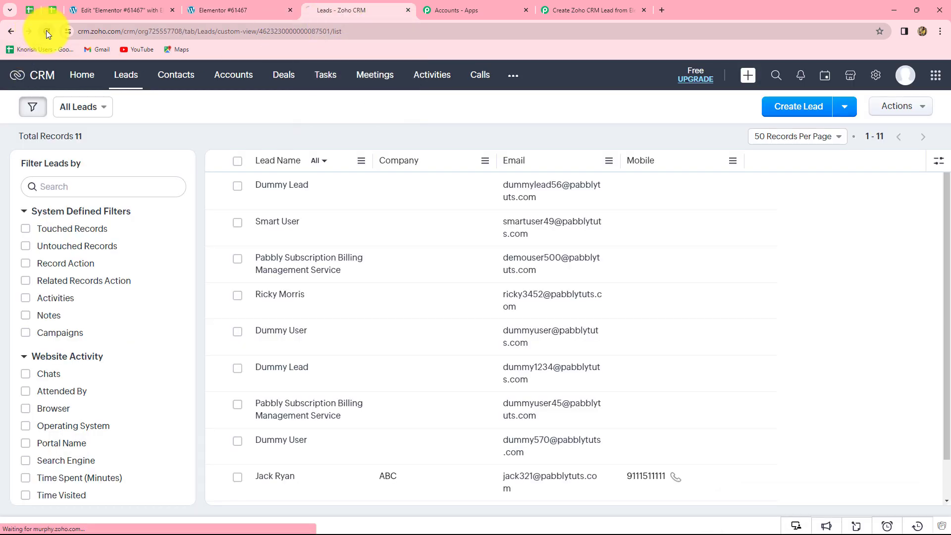